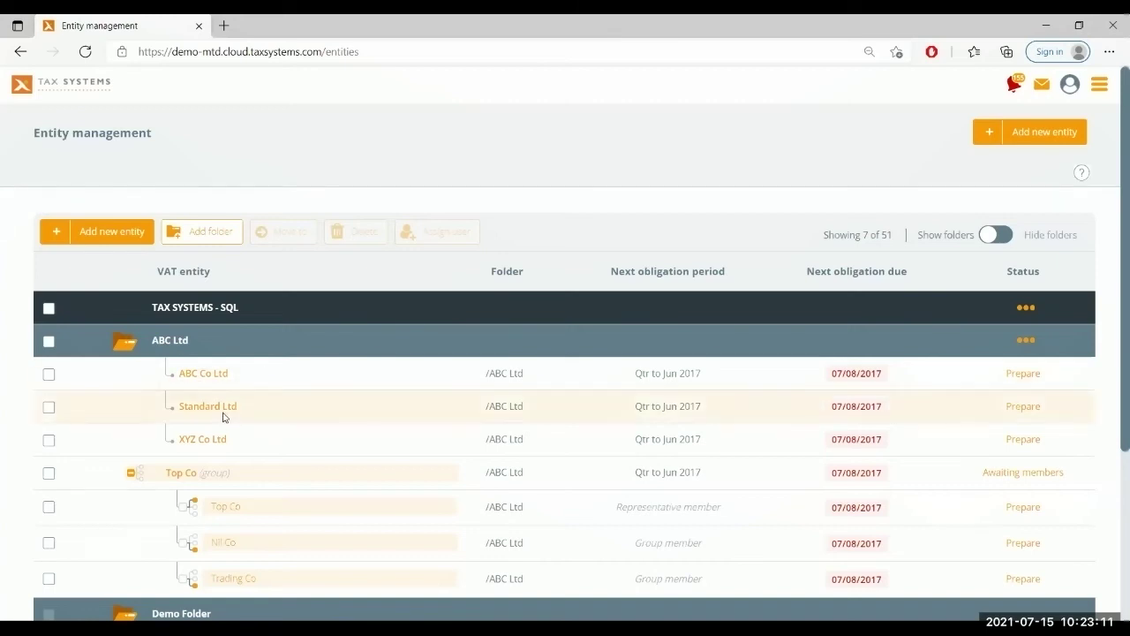
Open ABC Co Ltd's VAT Return for Qtr to Jun 2017 and start editing its calculation.
click(216, 378)
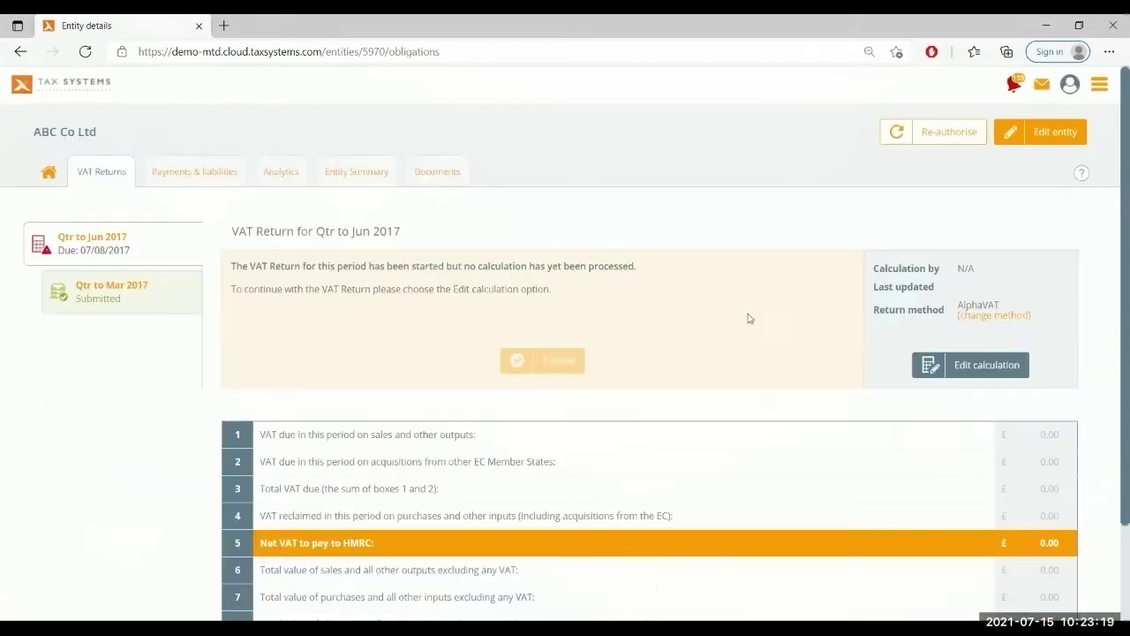
scroll(814, 353, down, 1)
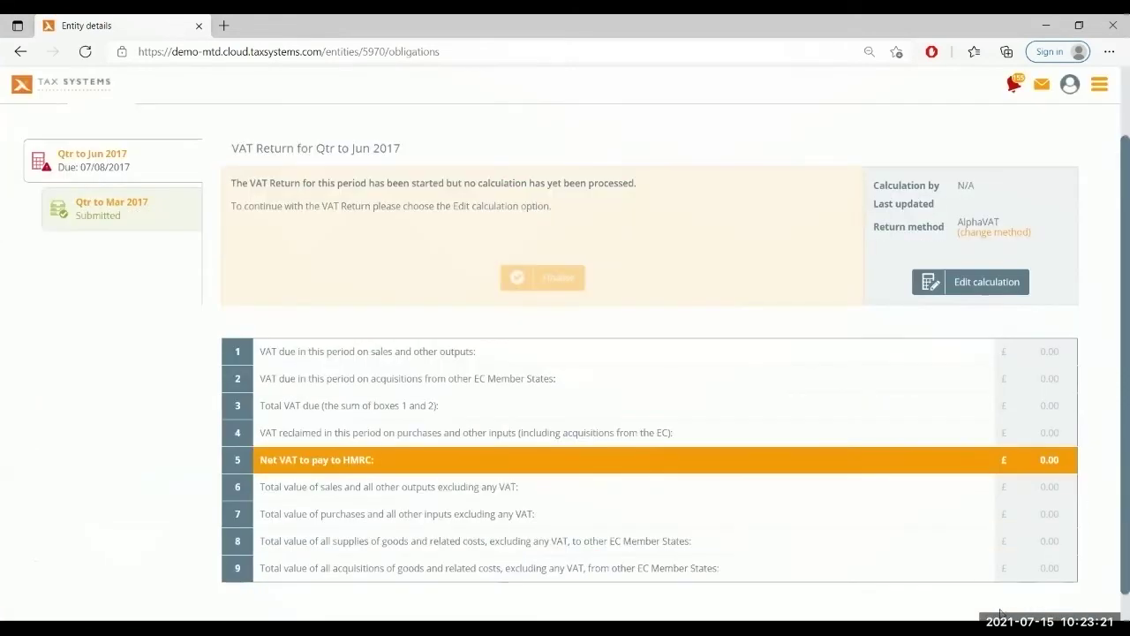
click(989, 286)
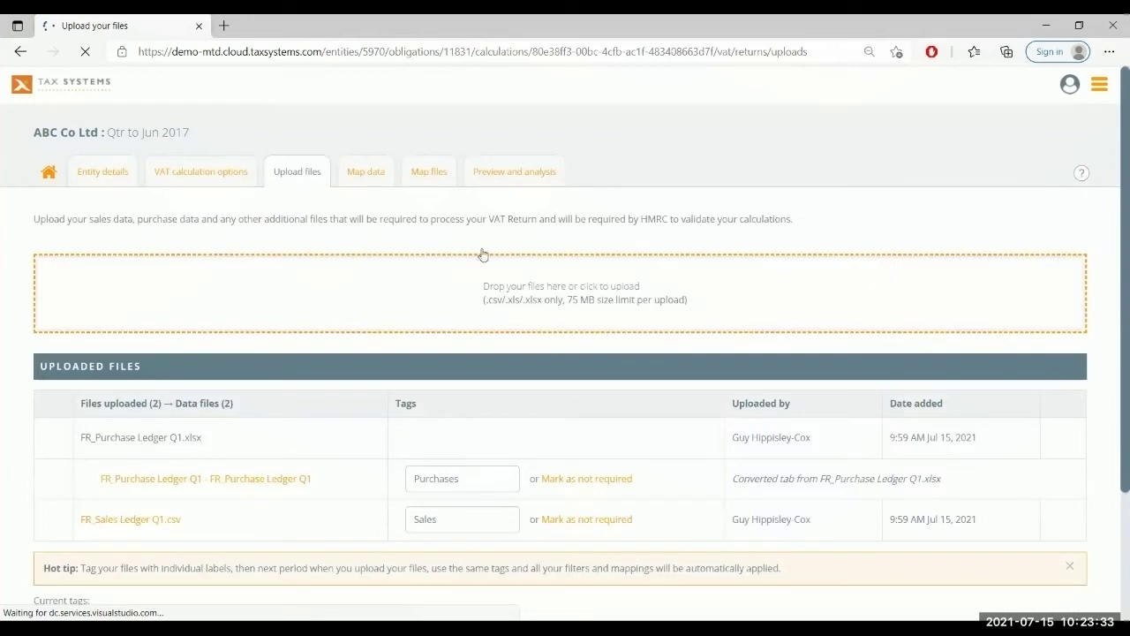
Open the converted FR_Purchase Ledger Q1 data file and examine its transactions, including the highlighted inter group and business entertainment rows.
scroll(597, 224, down, 1)
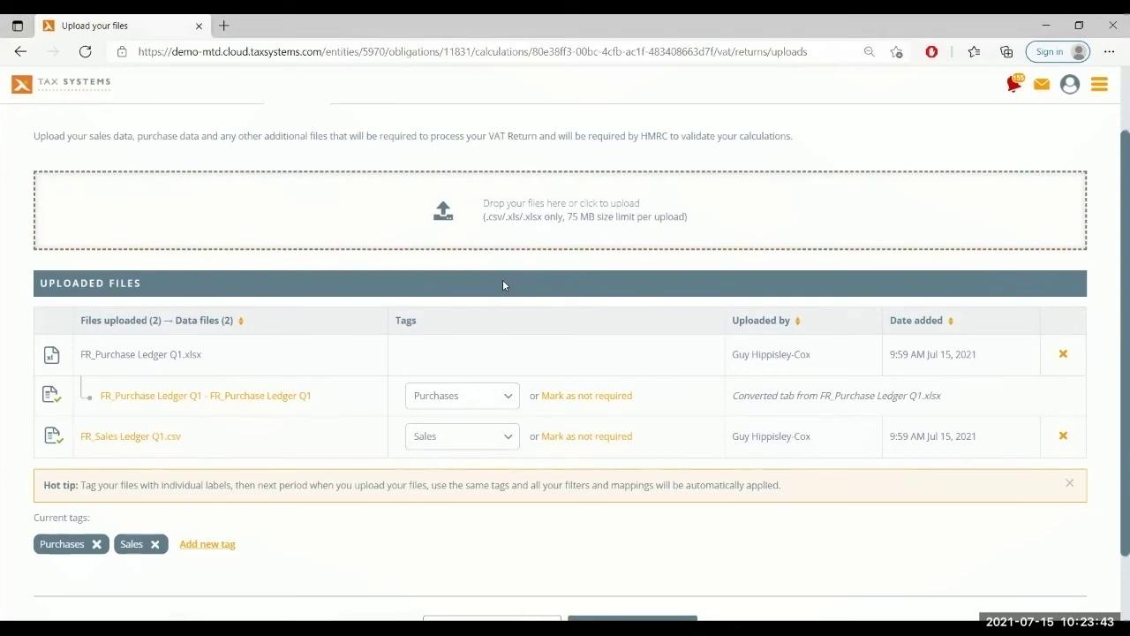
scroll(424, 300, up, 2)
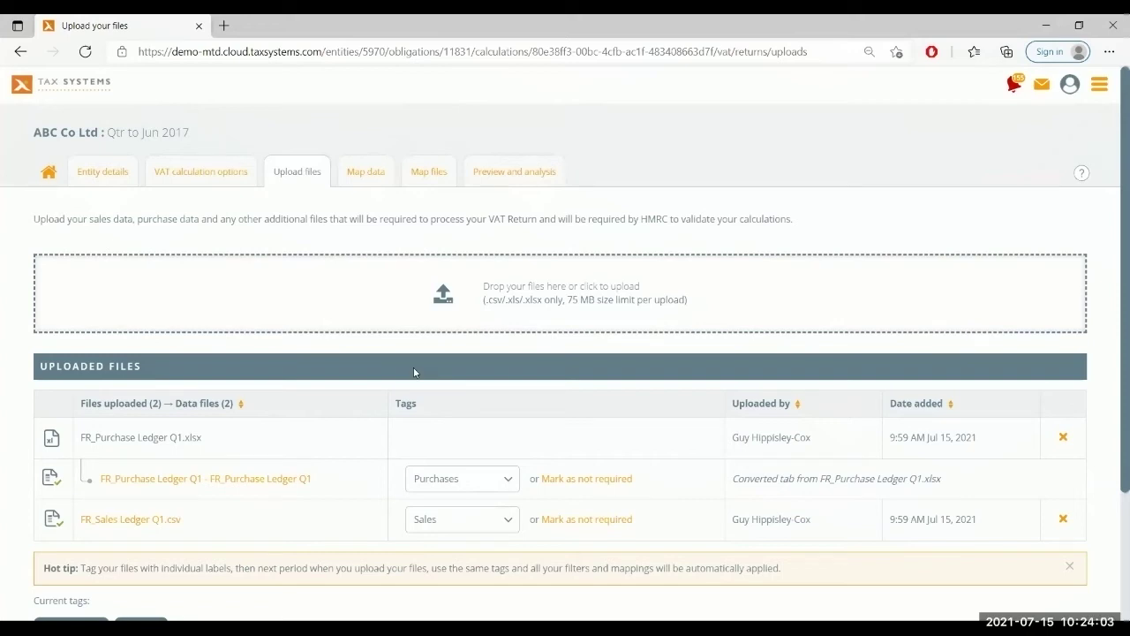
scroll(414, 371, down, 1)
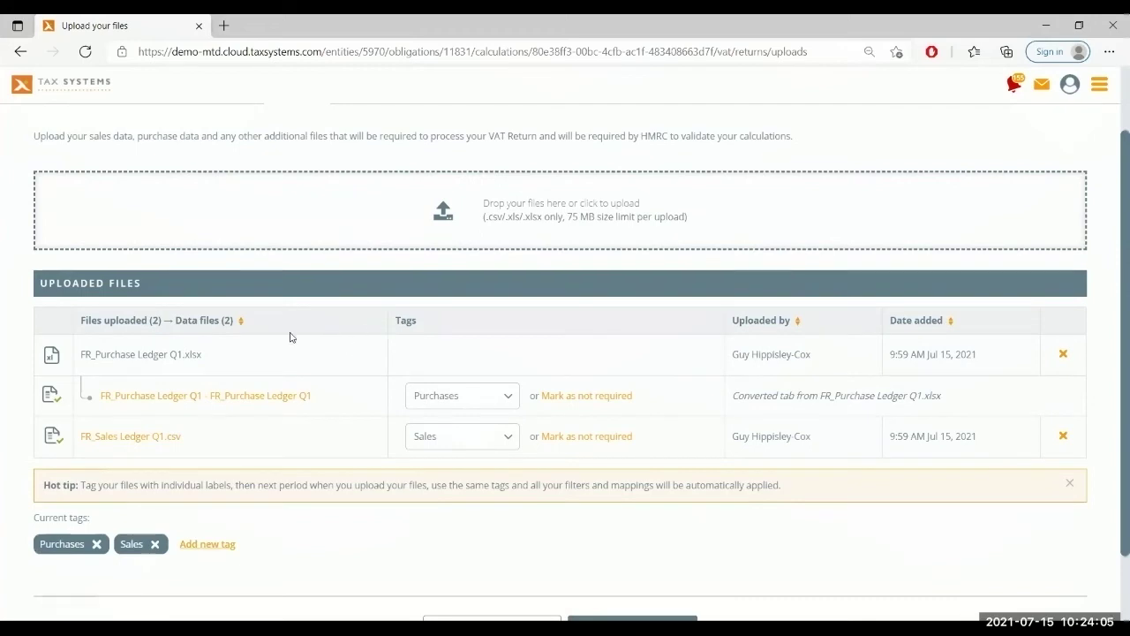
click(284, 396)
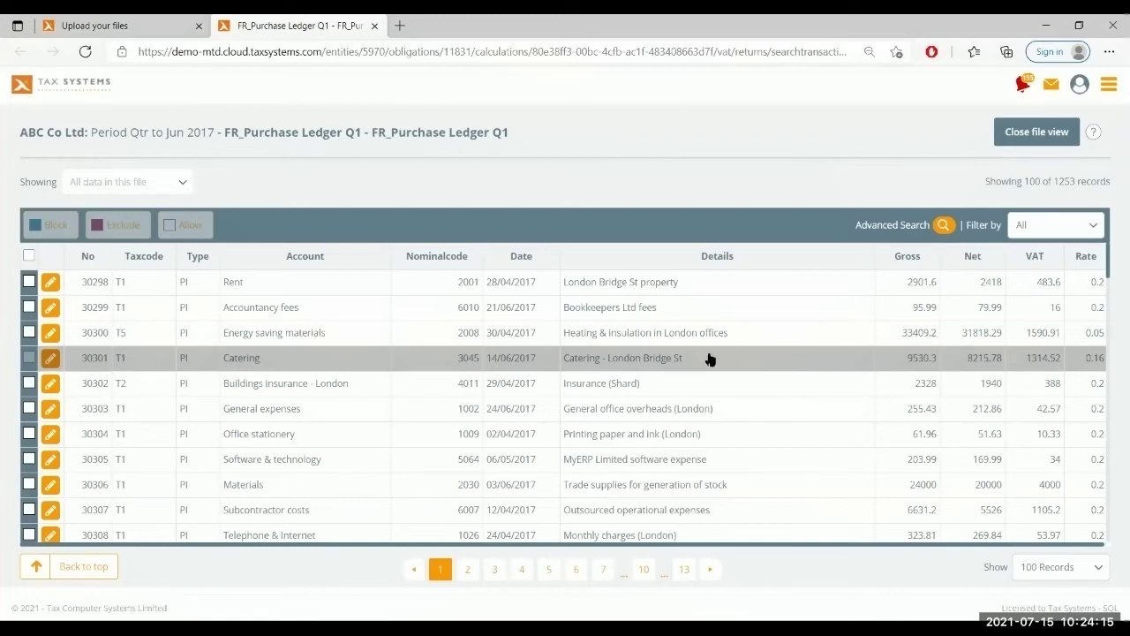
scroll(709, 357, down, 1)
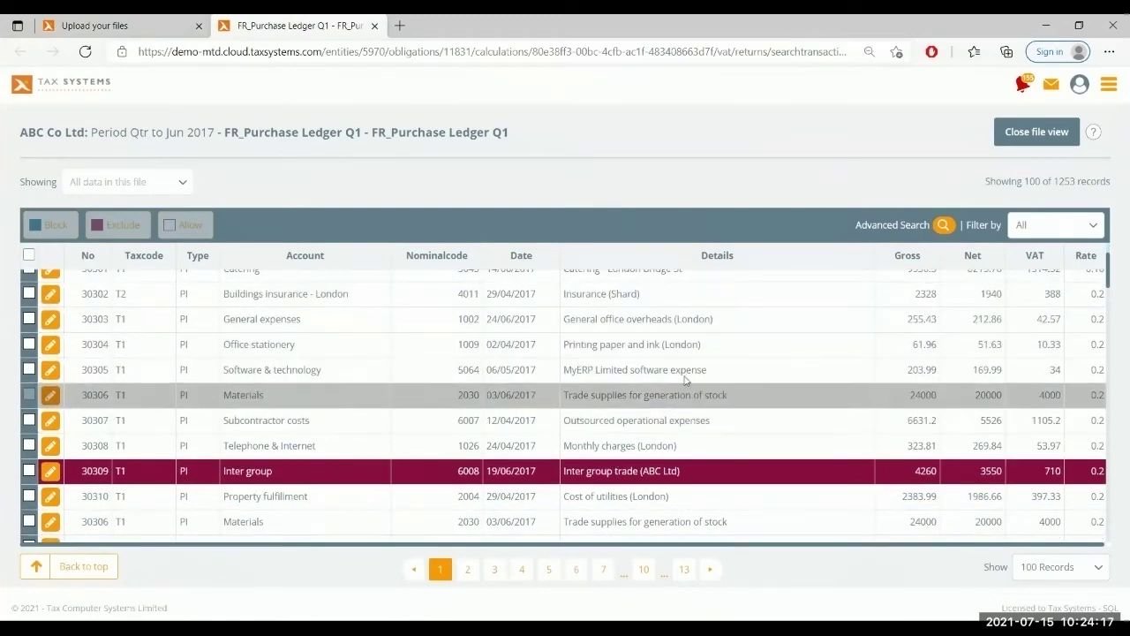
scroll(370, 329, down, 1)
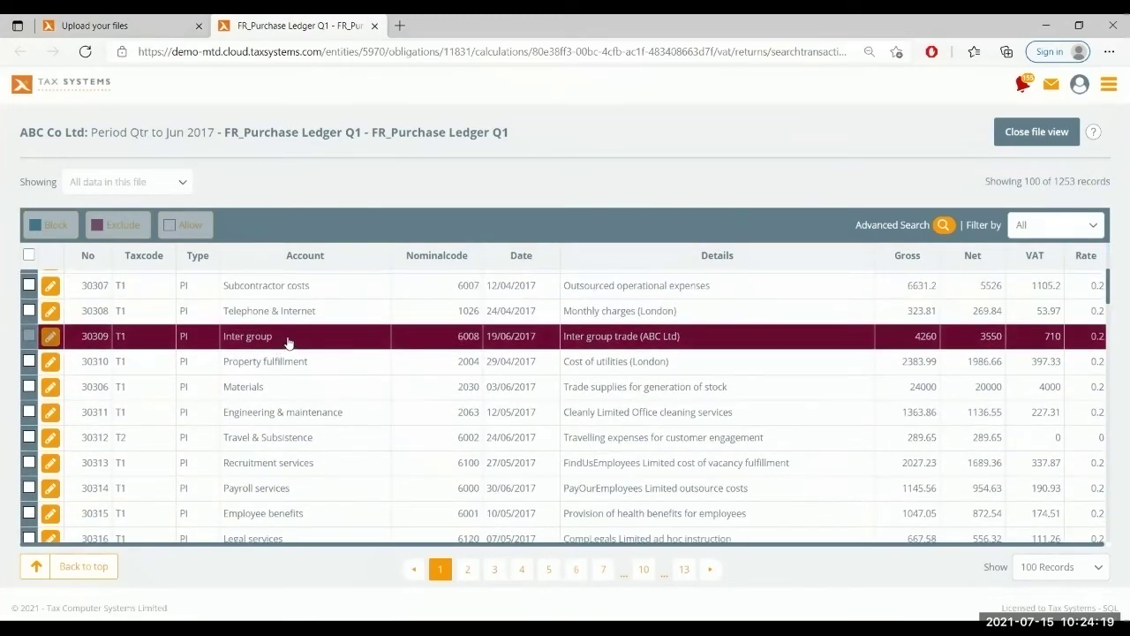
scroll(295, 340, down, 1)
scroll(294, 340, down, 3)
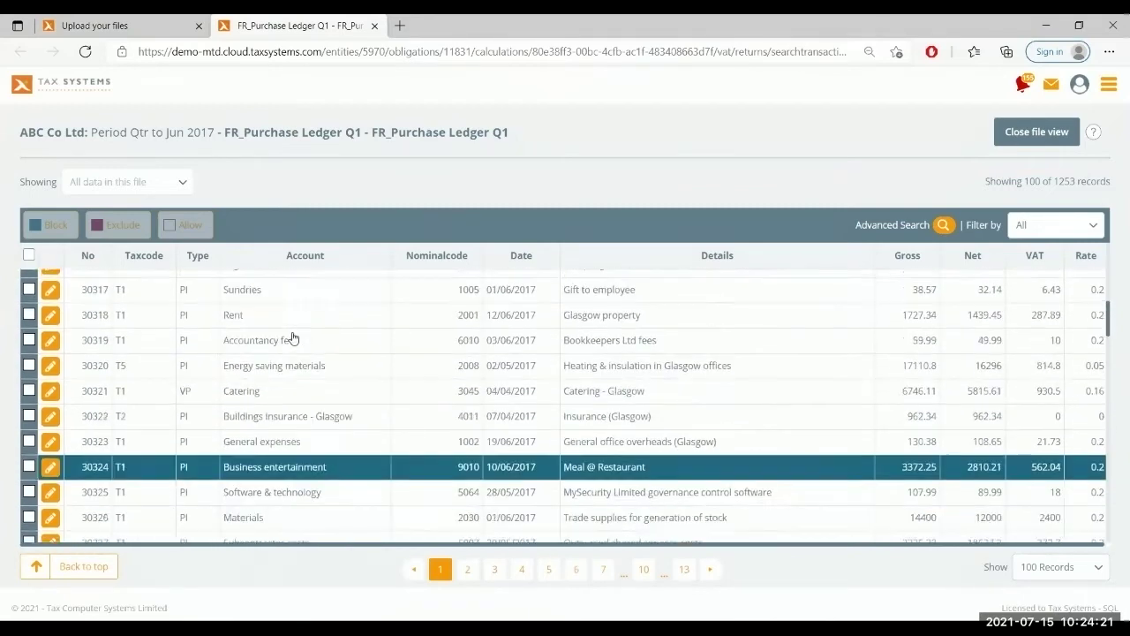
scroll(396, 391, up, 2)
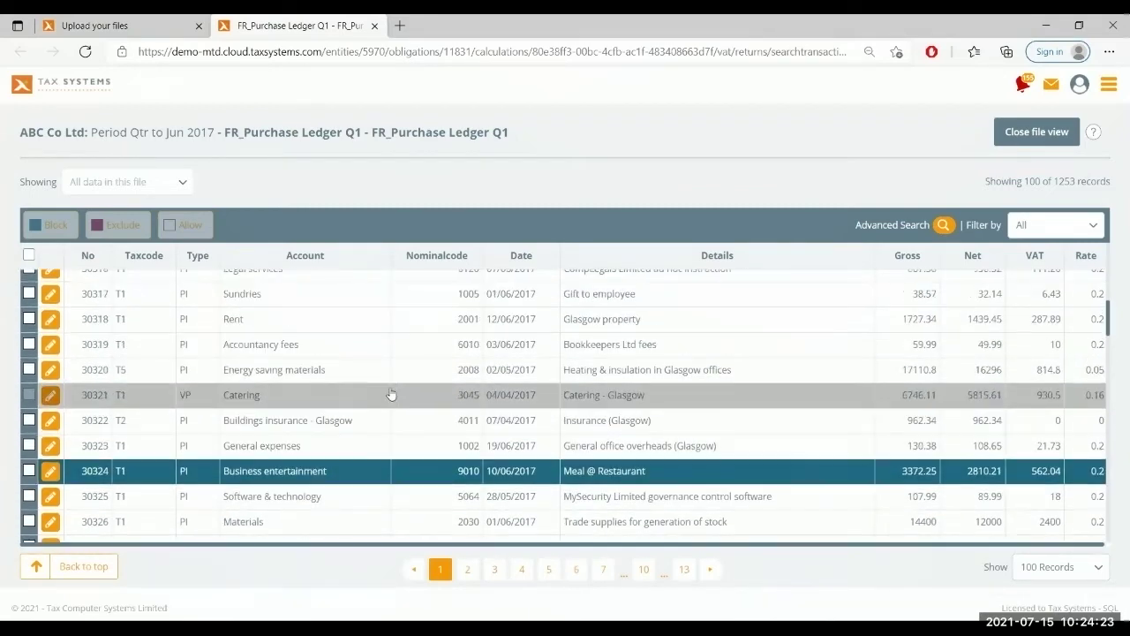
scroll(391, 404, down, 2)
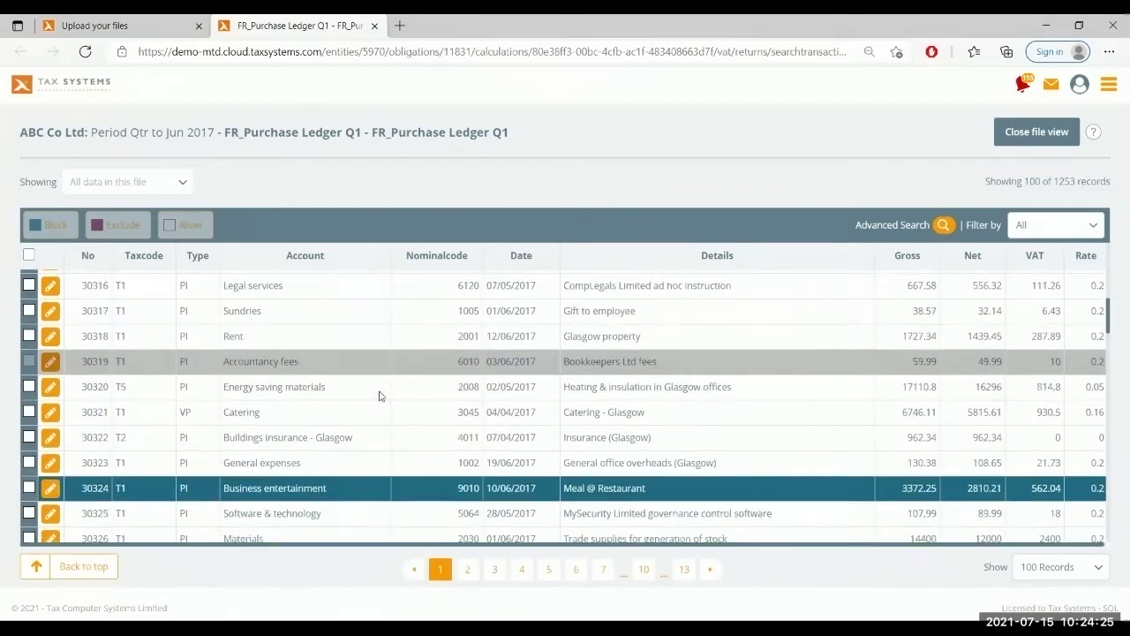
scroll(404, 366, up, 3)
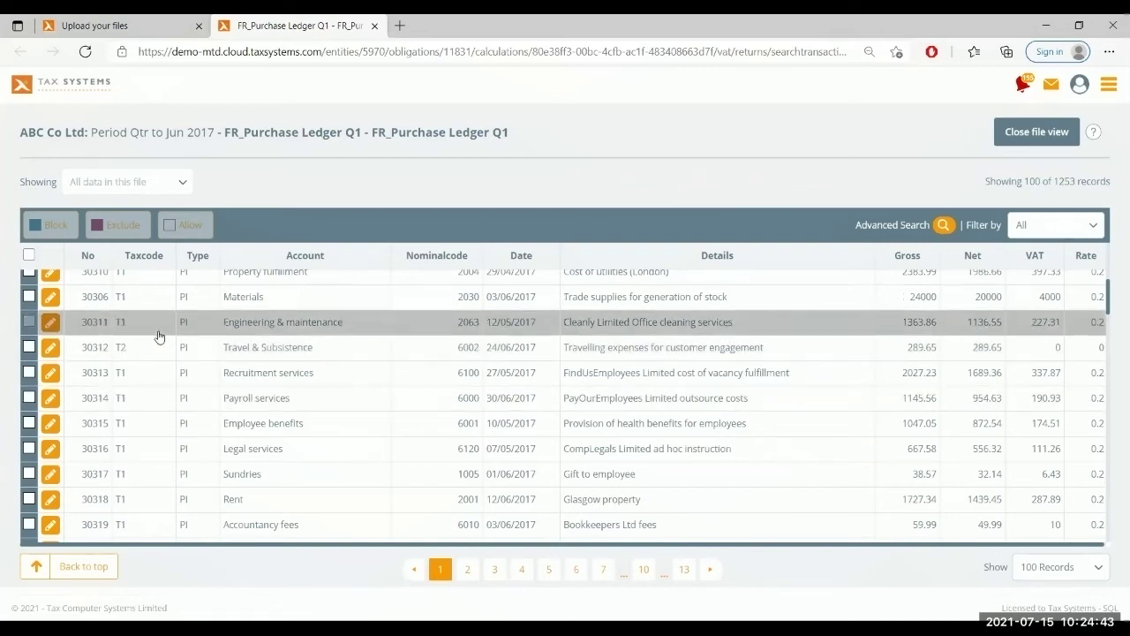
Edit the Travel & Subsistence transaction 30312 in the purchase ledger and set its tax code to T0.
click(50, 348)
click(88, 379)
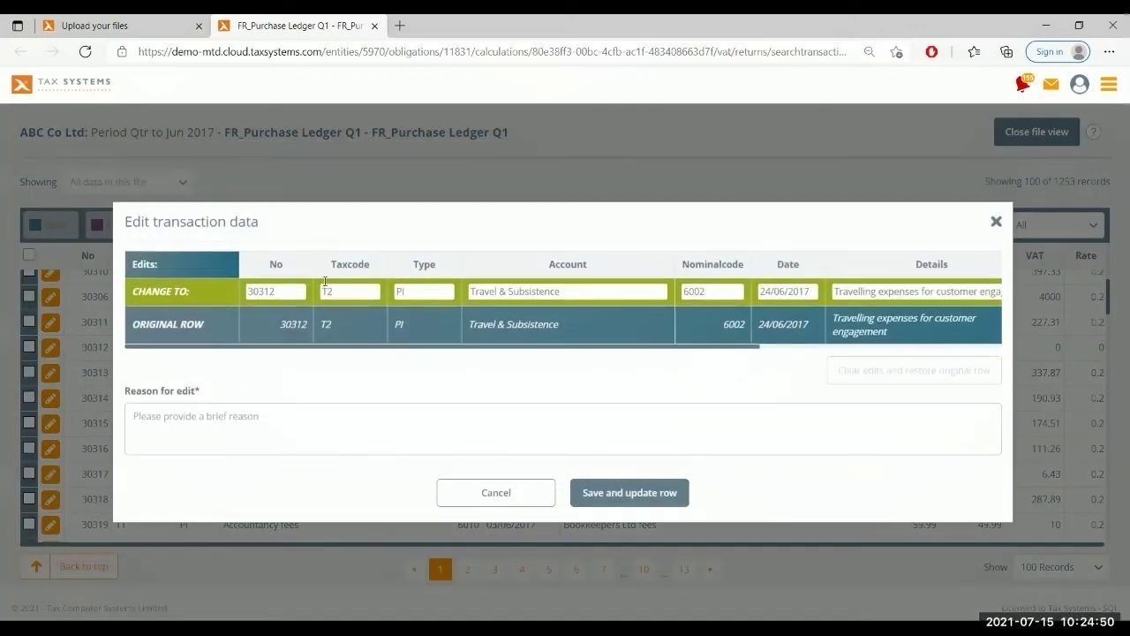
click(343, 292)
key(BackSpace)
text(0)
Enter "Incorrect tax code applied - Update to T0" as the reason for the edit and save the updated row.
click(294, 430)
text(Incorre)
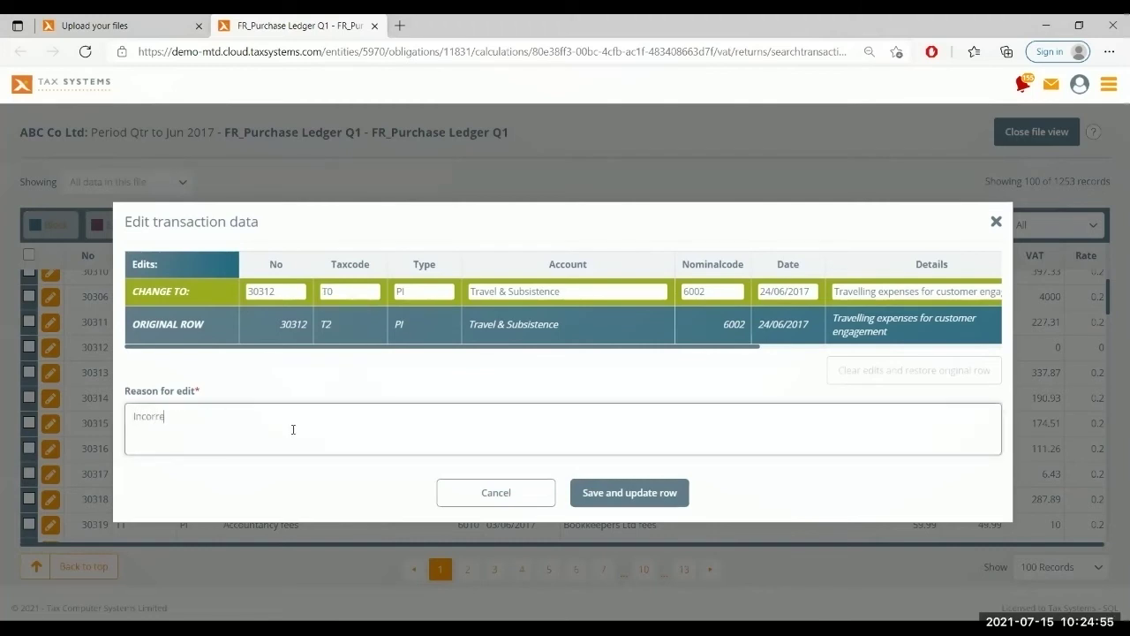
text(ct tax code applied - Update to T0)
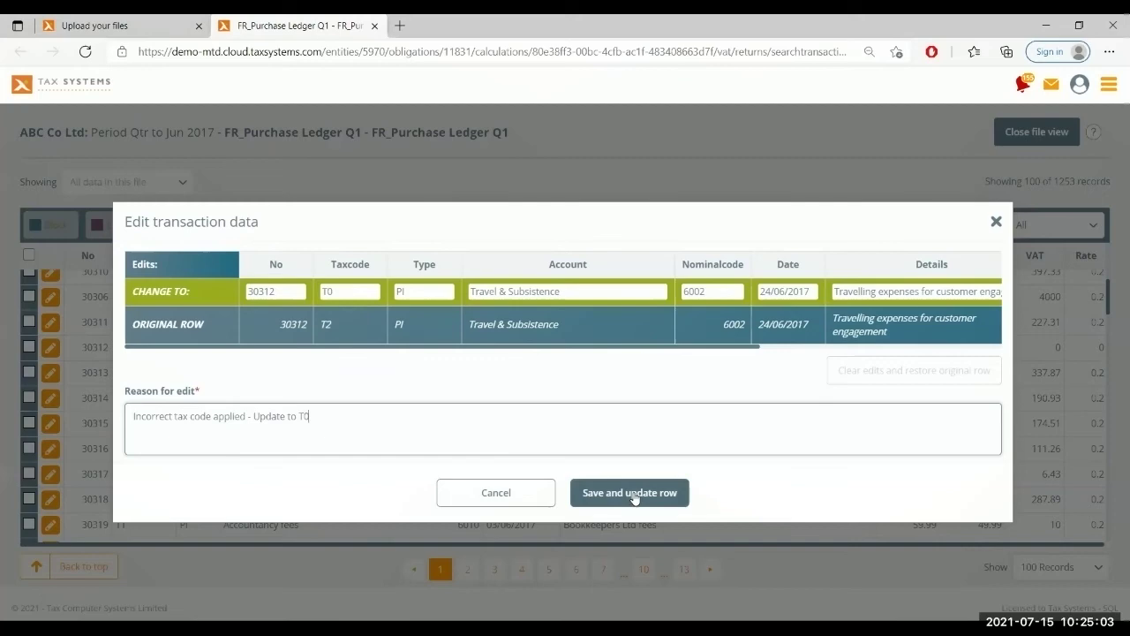
click(630, 494)
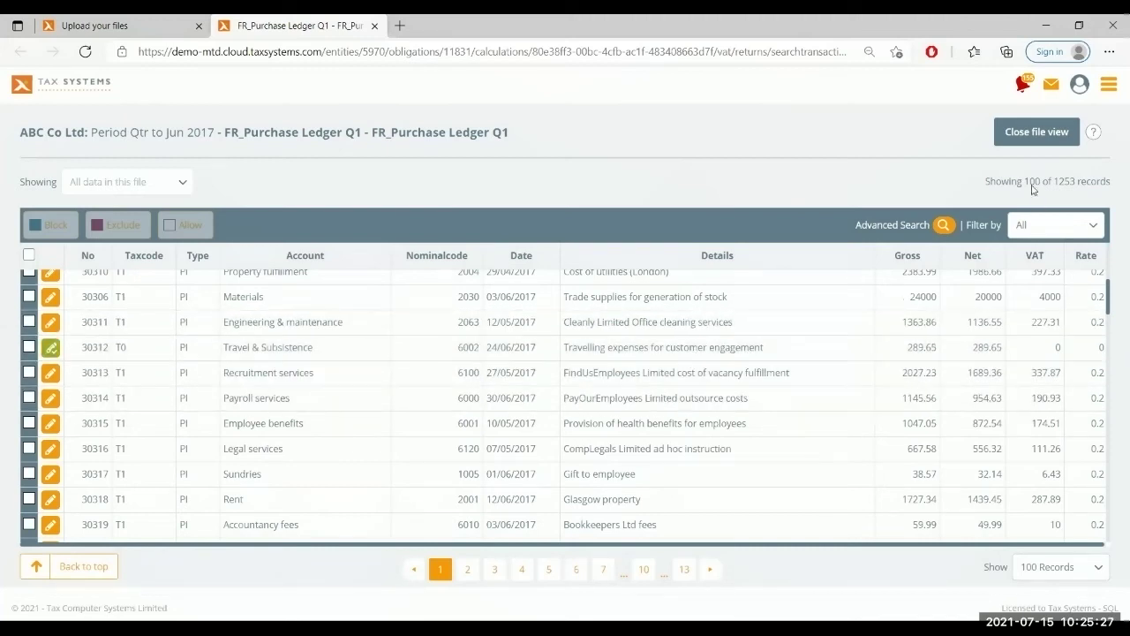
Close the purchase ledger file view and continue from the uploaded files to data mapping.
click(1038, 132)
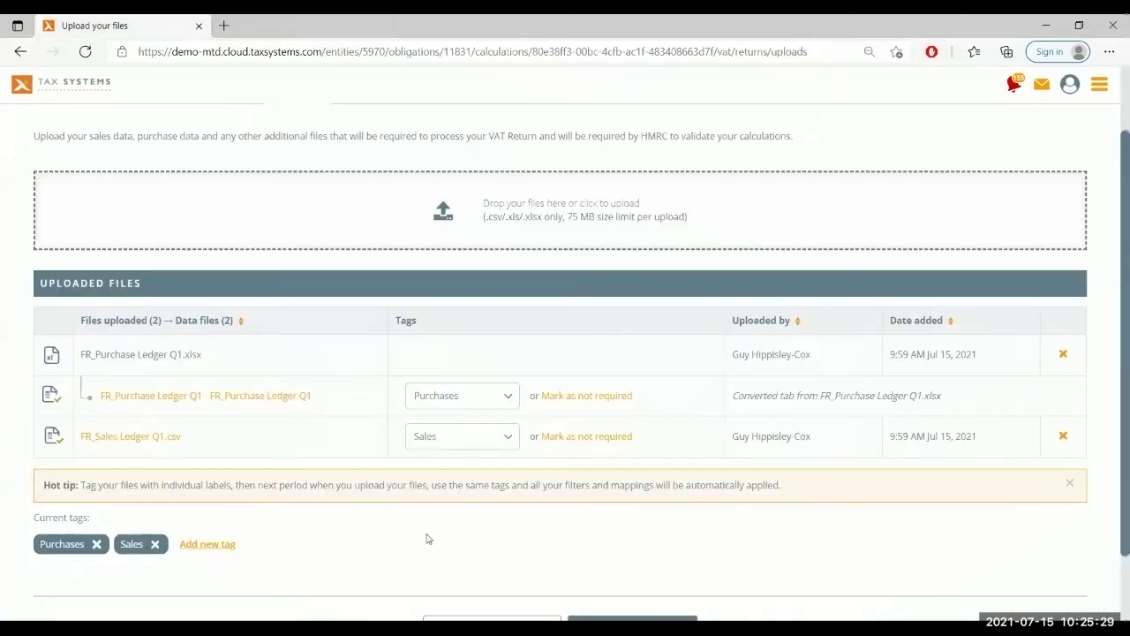
scroll(626, 557, down, 2)
click(671, 565)
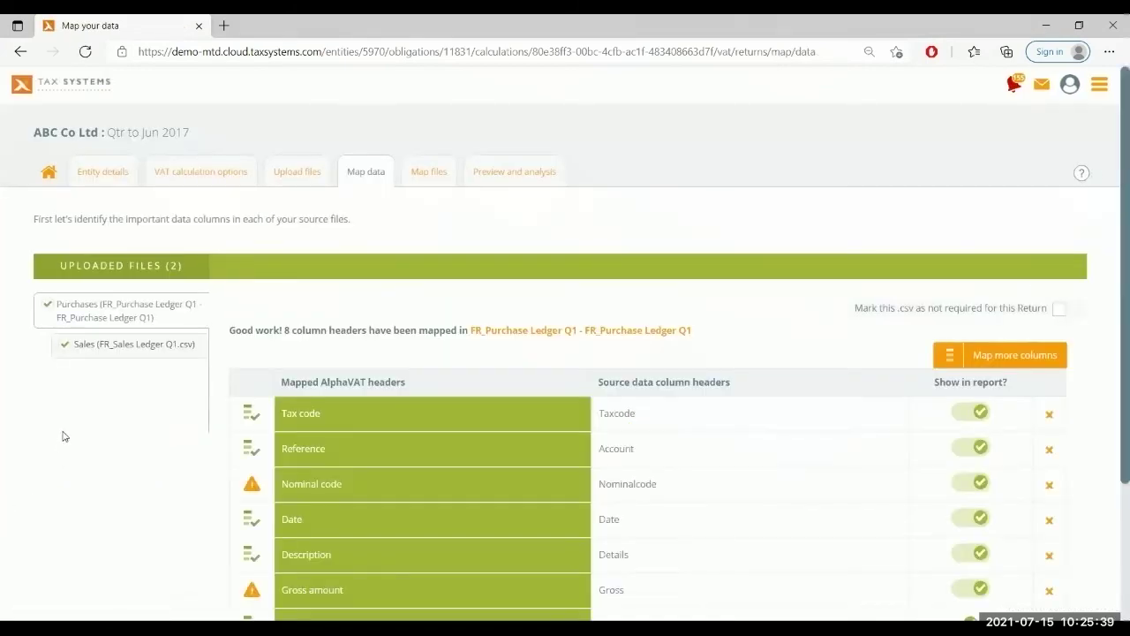
Save the existing column mappings, then confirm the file selection and run the VAT calculation.
scroll(70, 406, down, 1)
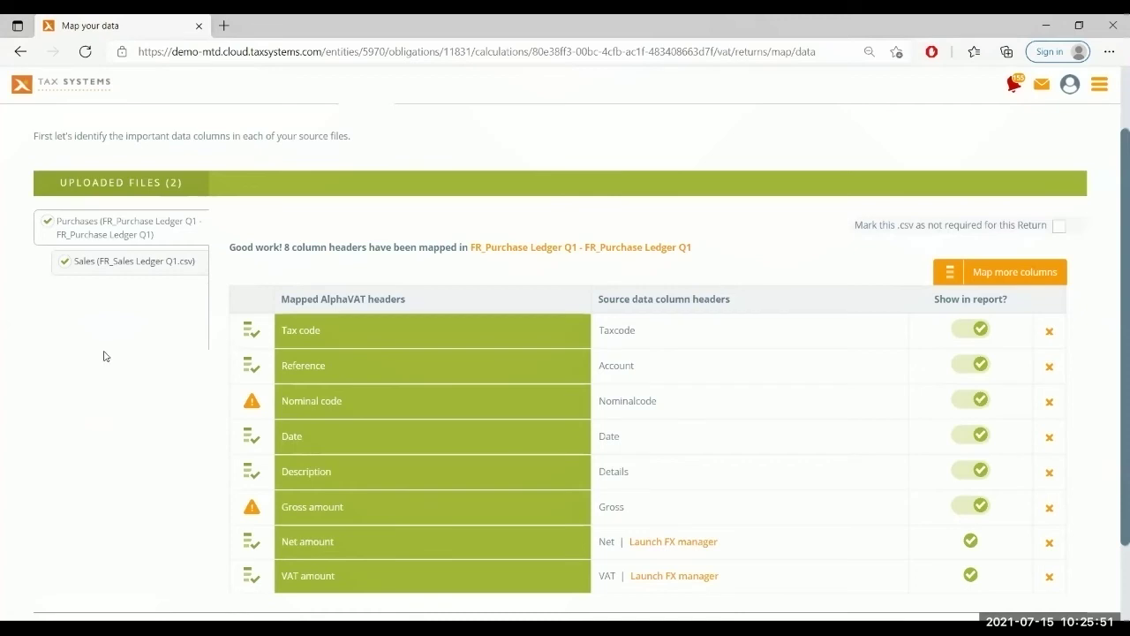
scroll(28, 336, down, 1)
scroll(35, 362, up, 1)
scroll(100, 396, down, 1)
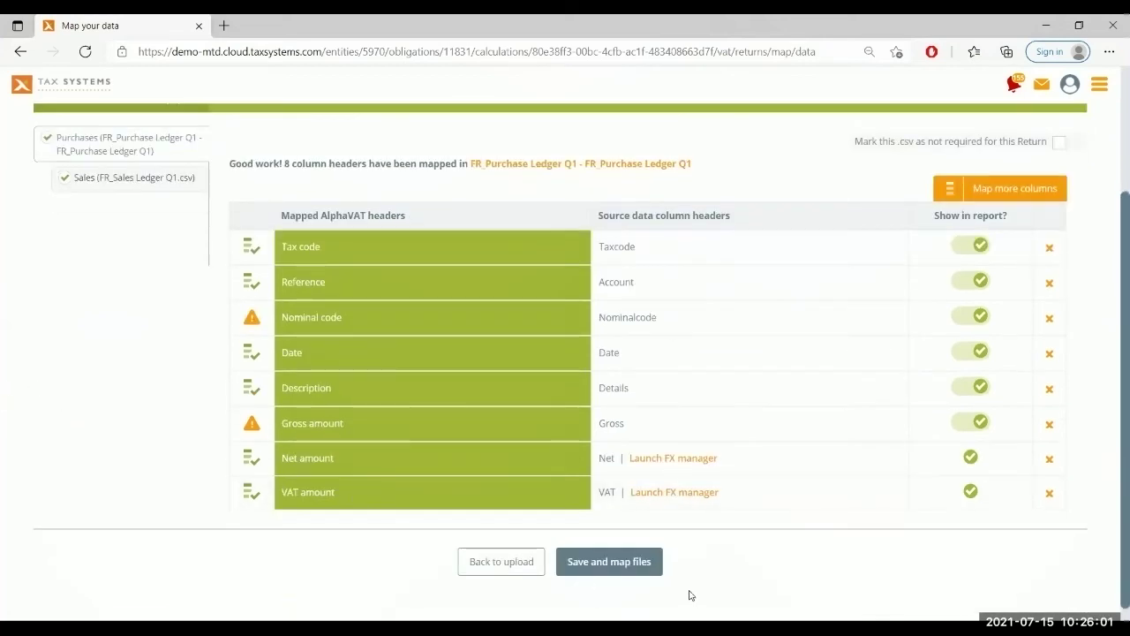
click(643, 561)
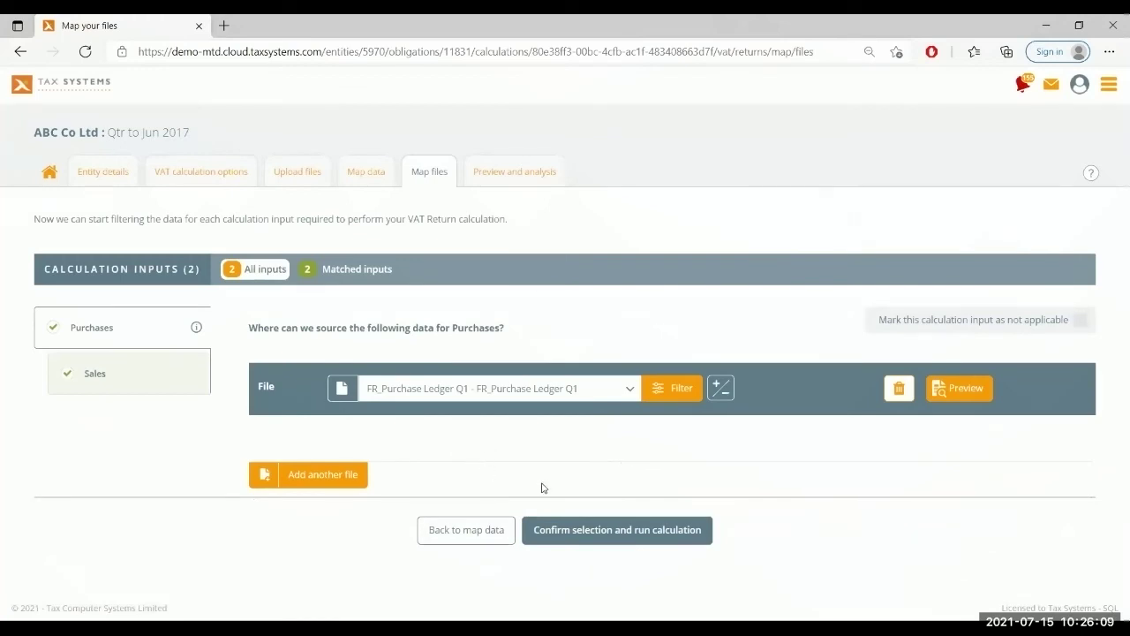
click(604, 529)
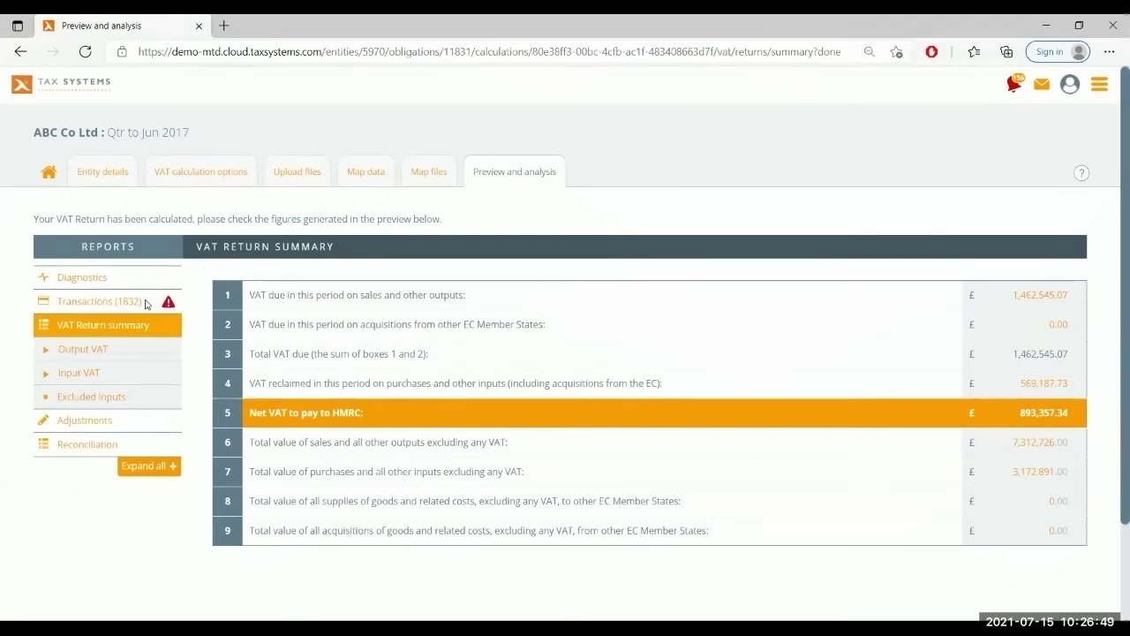
Open the report of transactions to be reviewed and examine the flagged items for the sales and purchase ledgers.
click(110, 302)
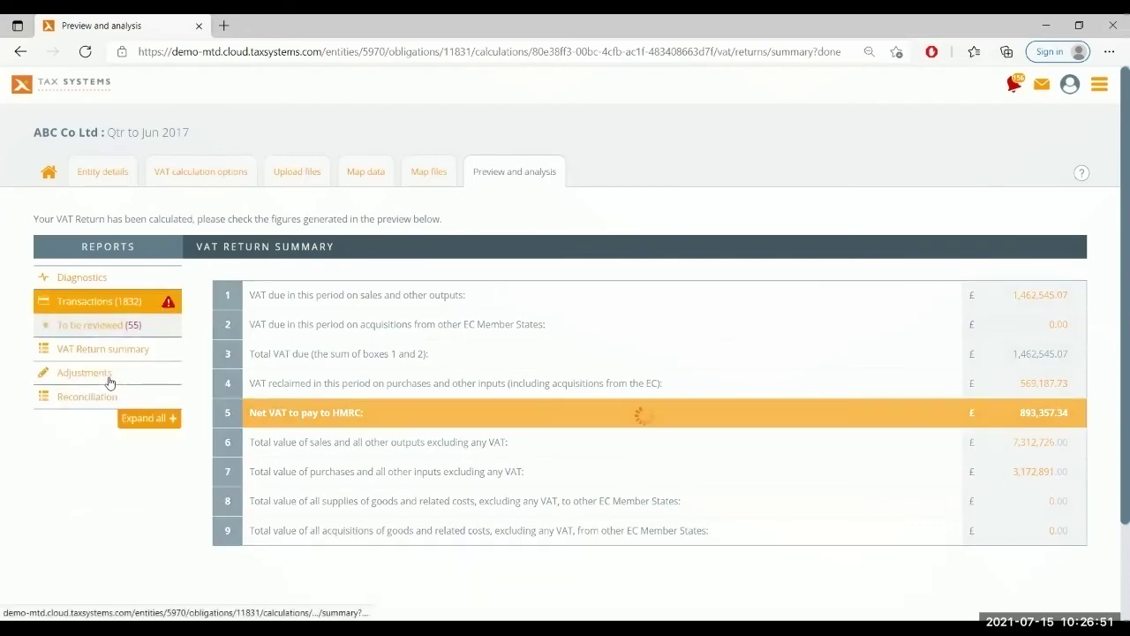
click(124, 332)
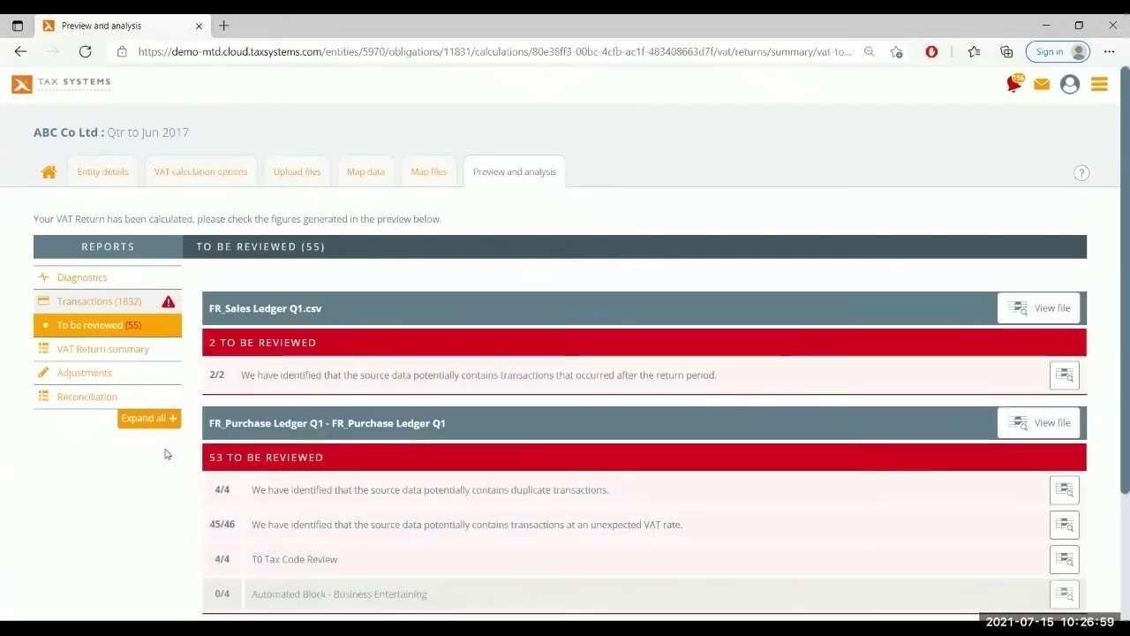
scroll(128, 448, down, 1)
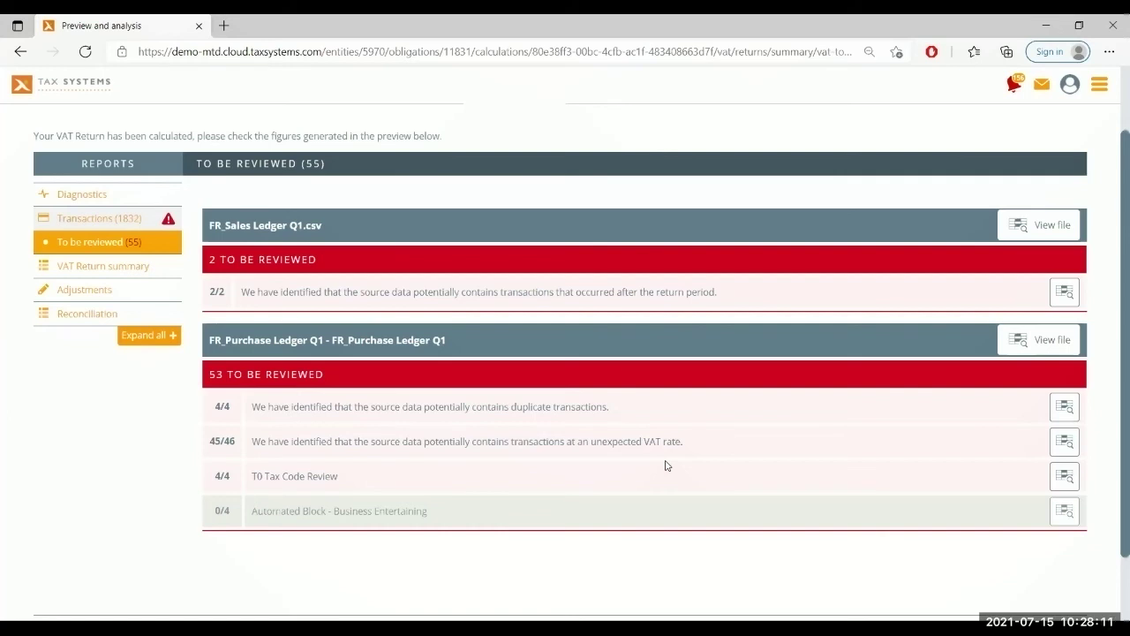
Open the Input VAT section of the manual adjustments.
click(105, 270)
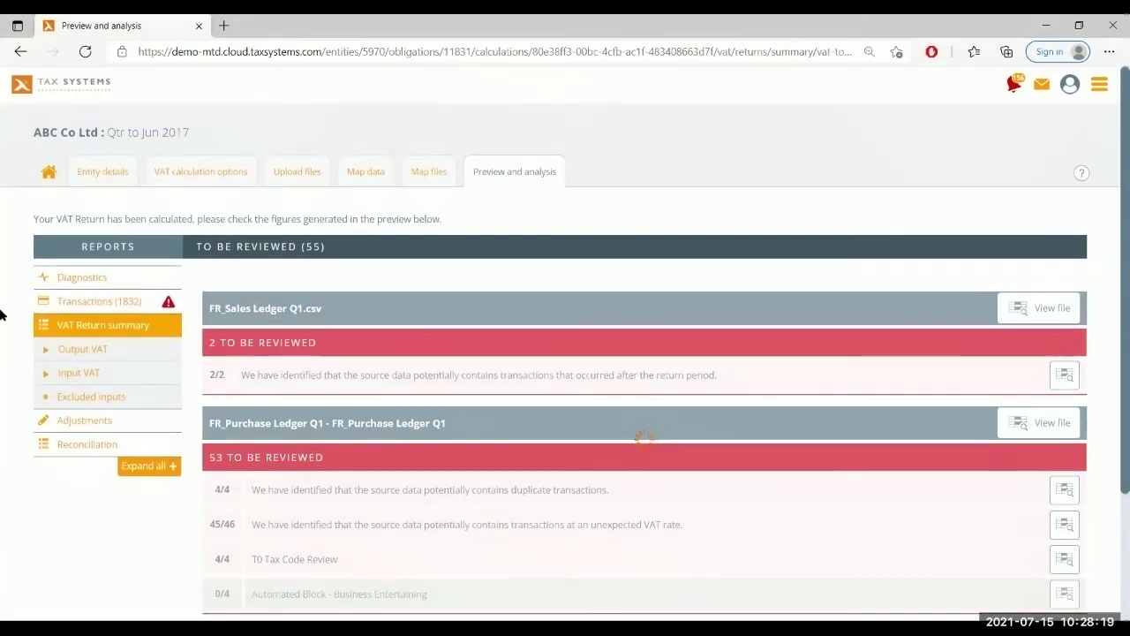
click(98, 424)
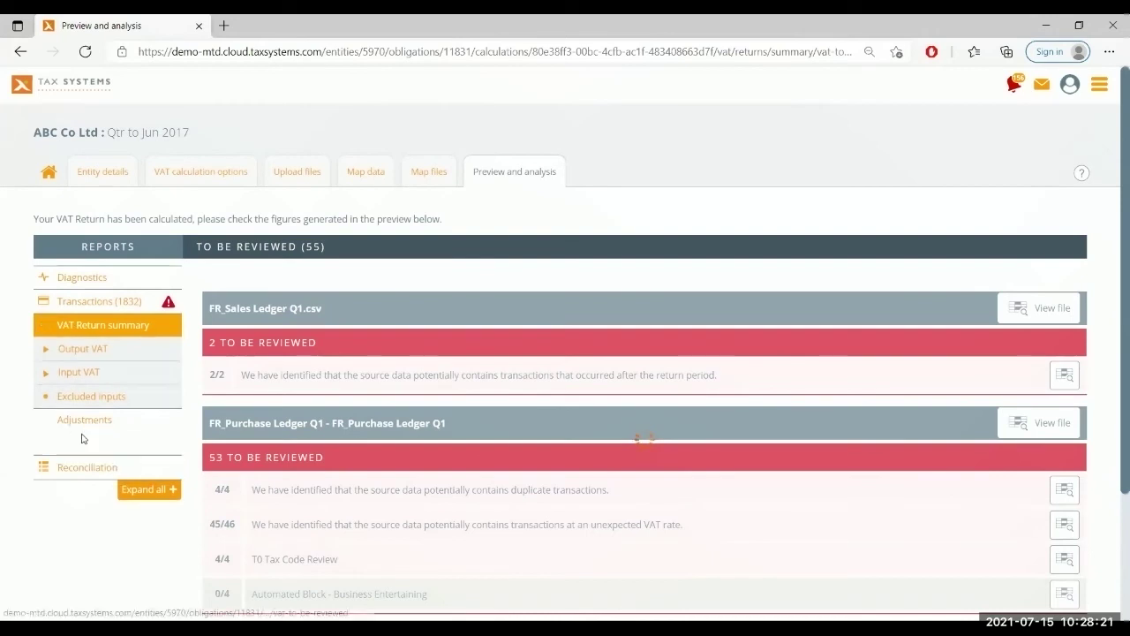
click(98, 372)
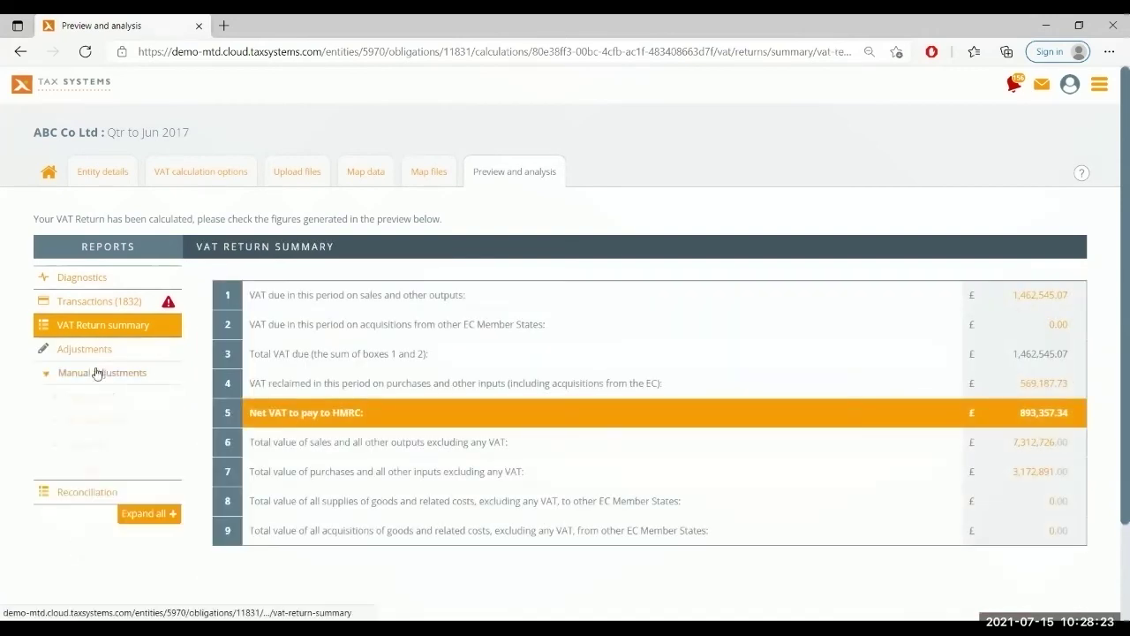
click(99, 445)
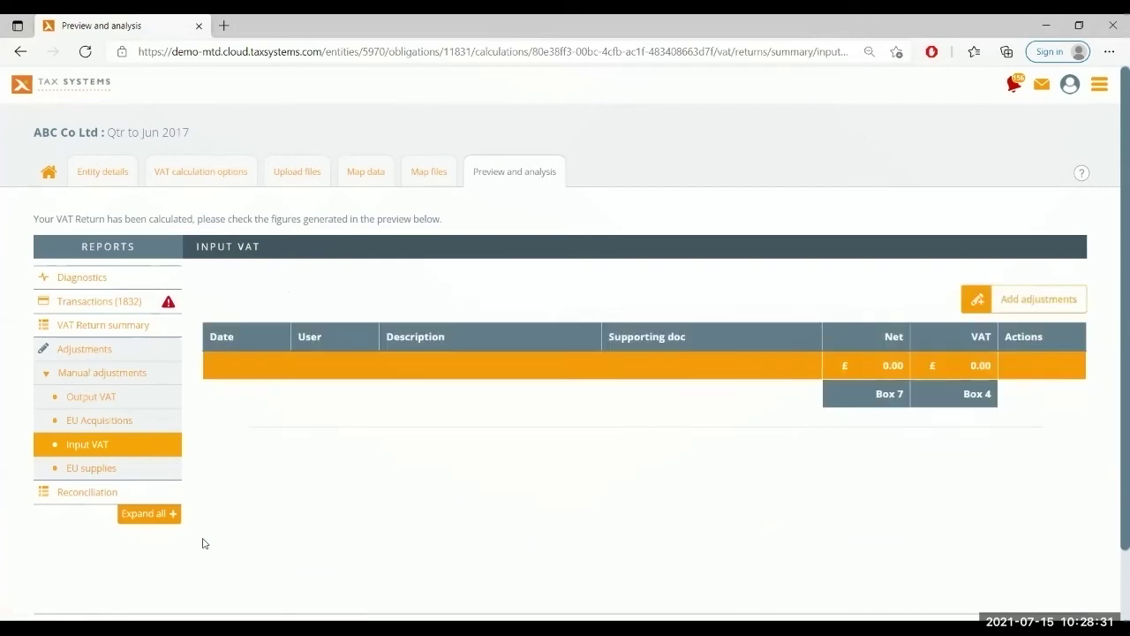
Start a new Input VAT adjustment with a net amount of 0 and a VAT amount of 2,000.
click(1017, 306)
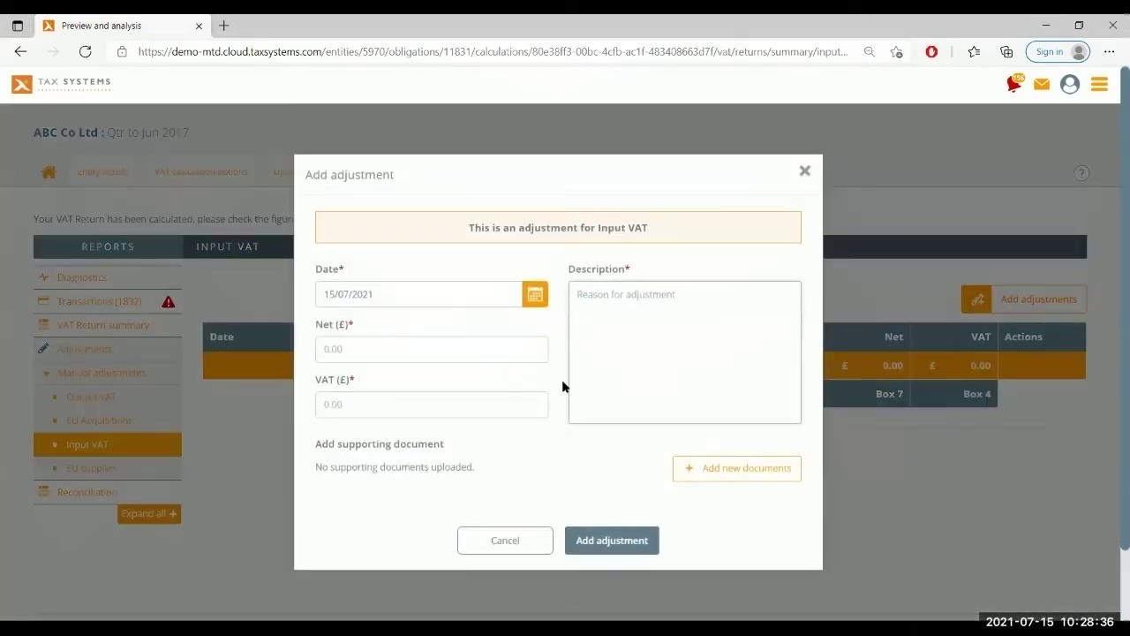
click(442, 336)
text(0)
click(466, 399)
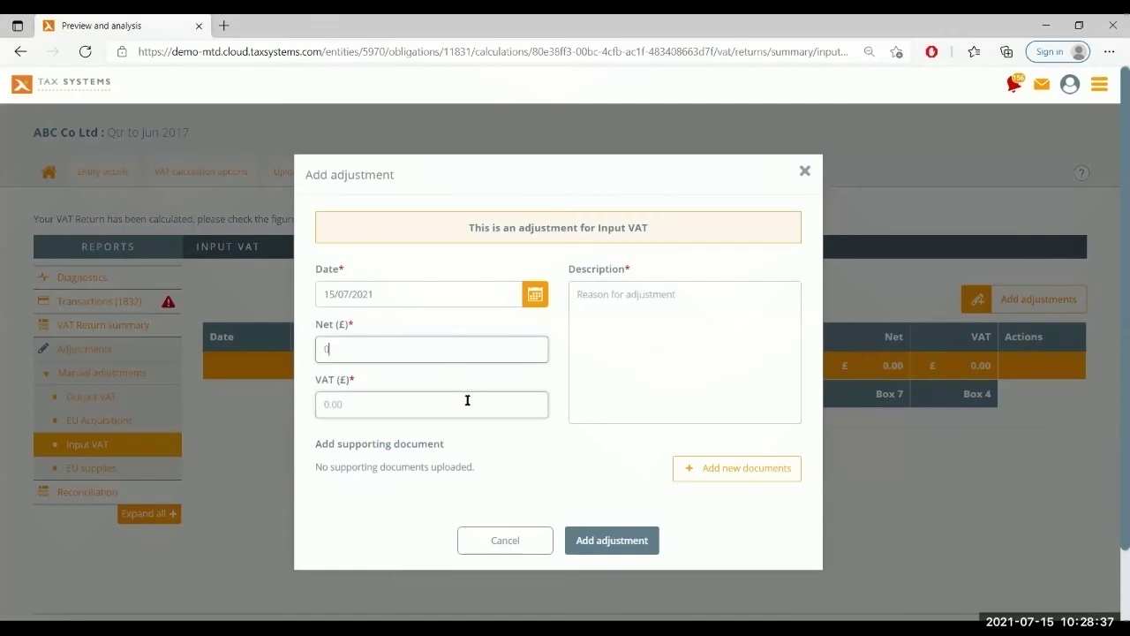
text(2,000)
Enter "Cycle to work scheme" as the description of the Input VAT adjustment.
click(639, 346)
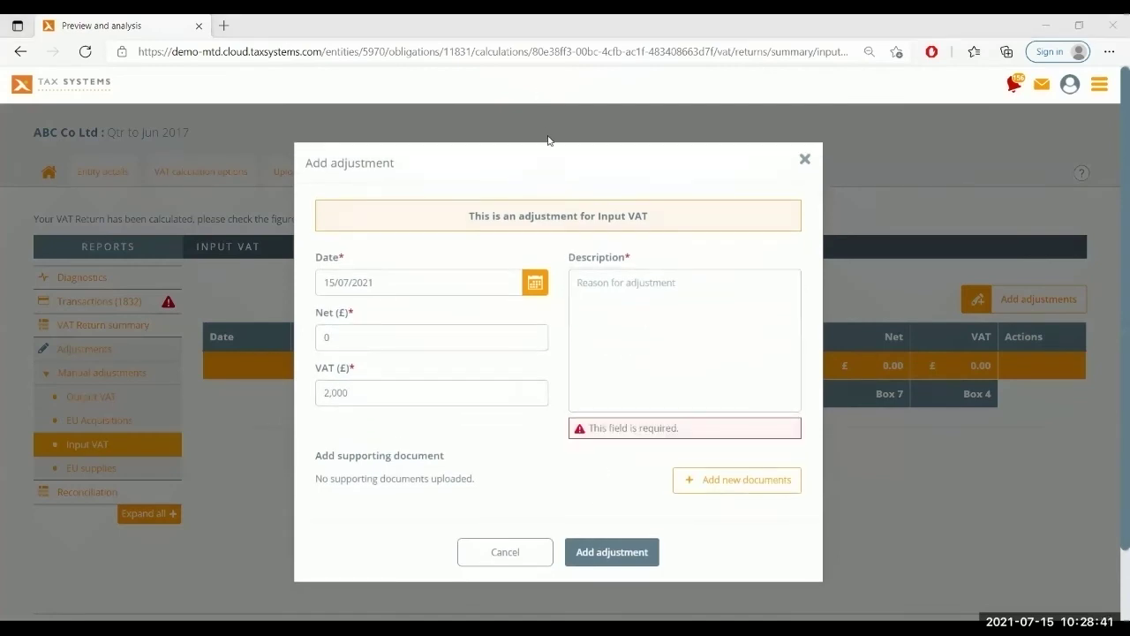
click(663, 321)
text(C)
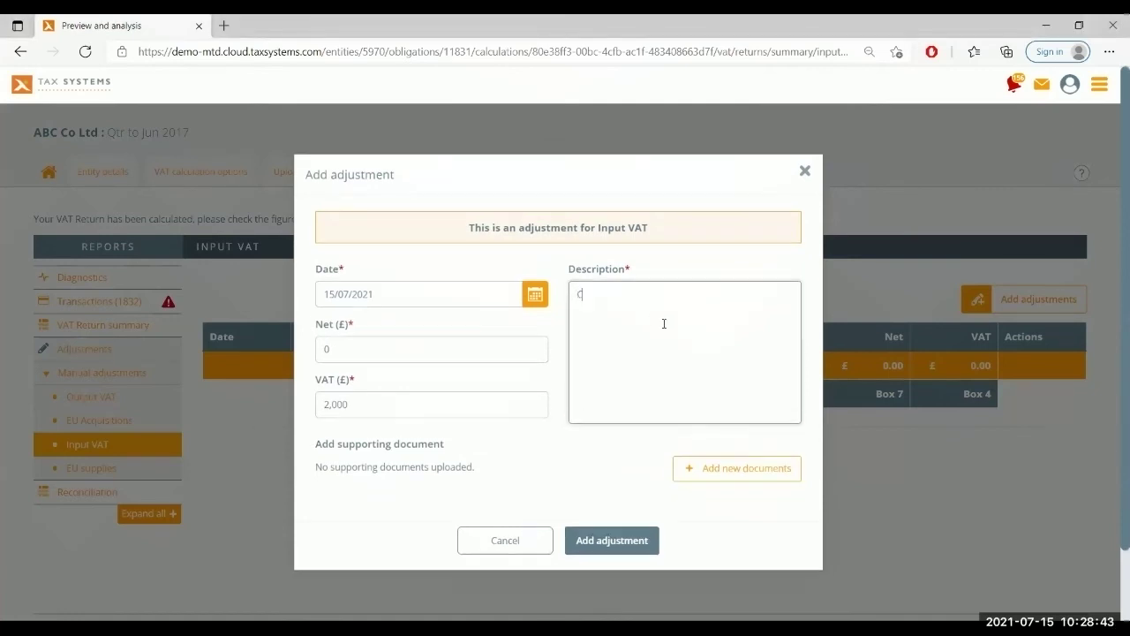
text(ycle to work scheme)
Attach Cycle to work Adj.xlsx as the supporting document and add the Input VAT adjustment to the return.
click(716, 480)
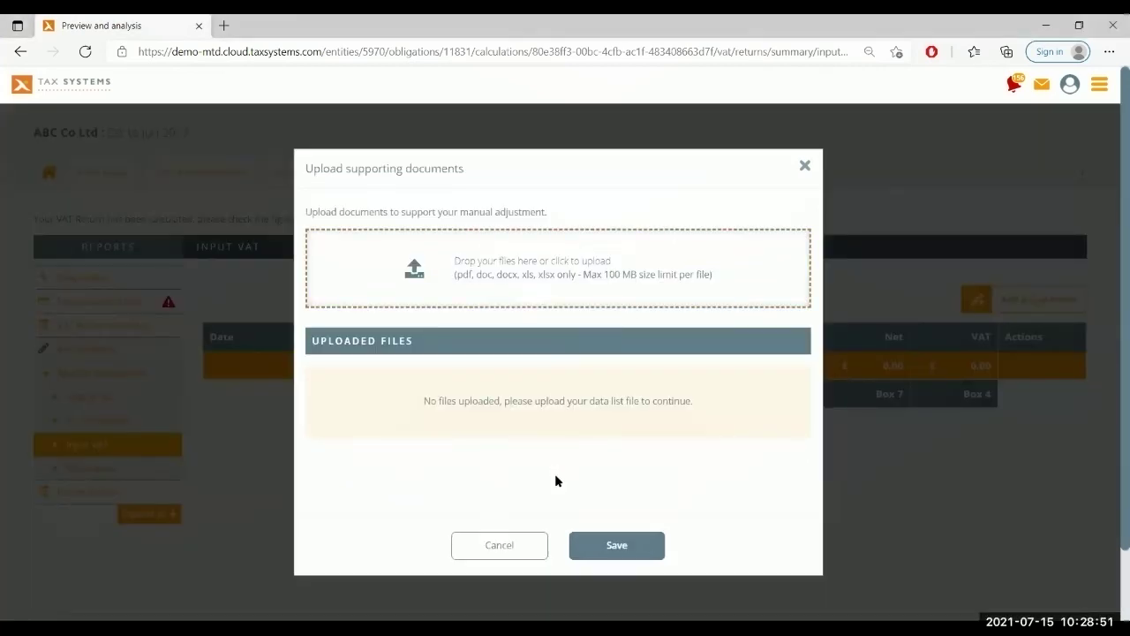
click(729, 304)
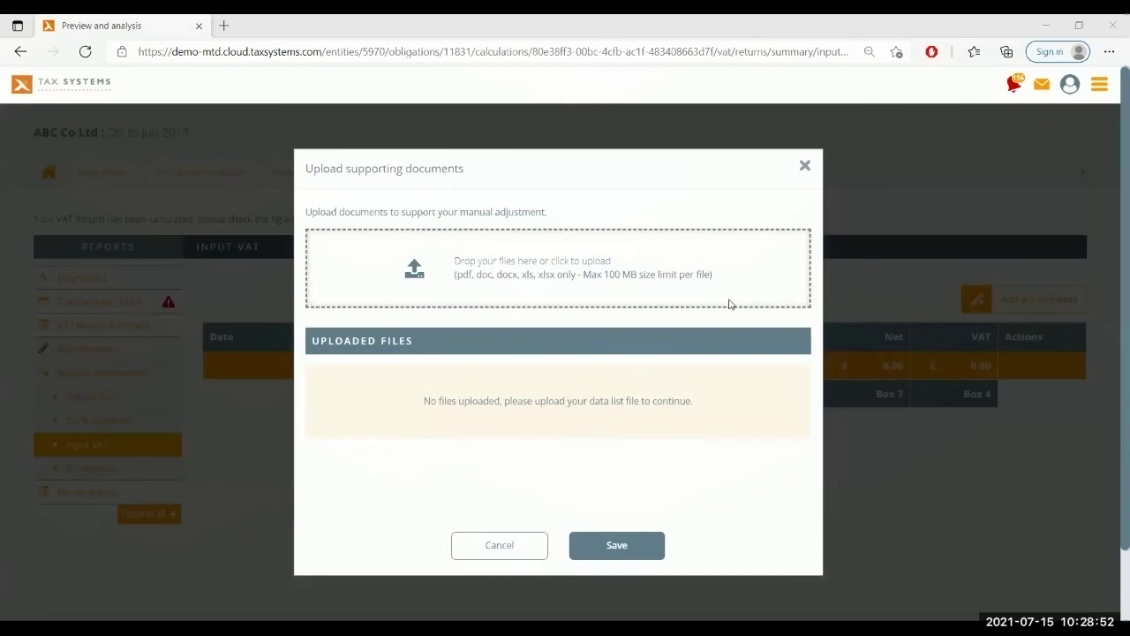
double_click(320, 264)
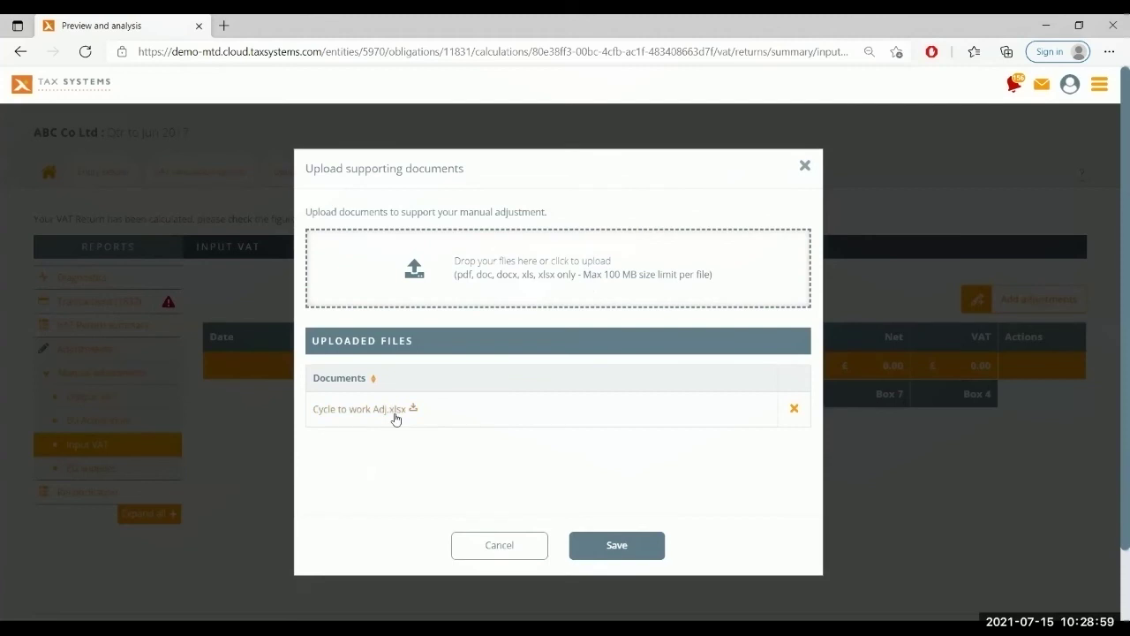
click(609, 547)
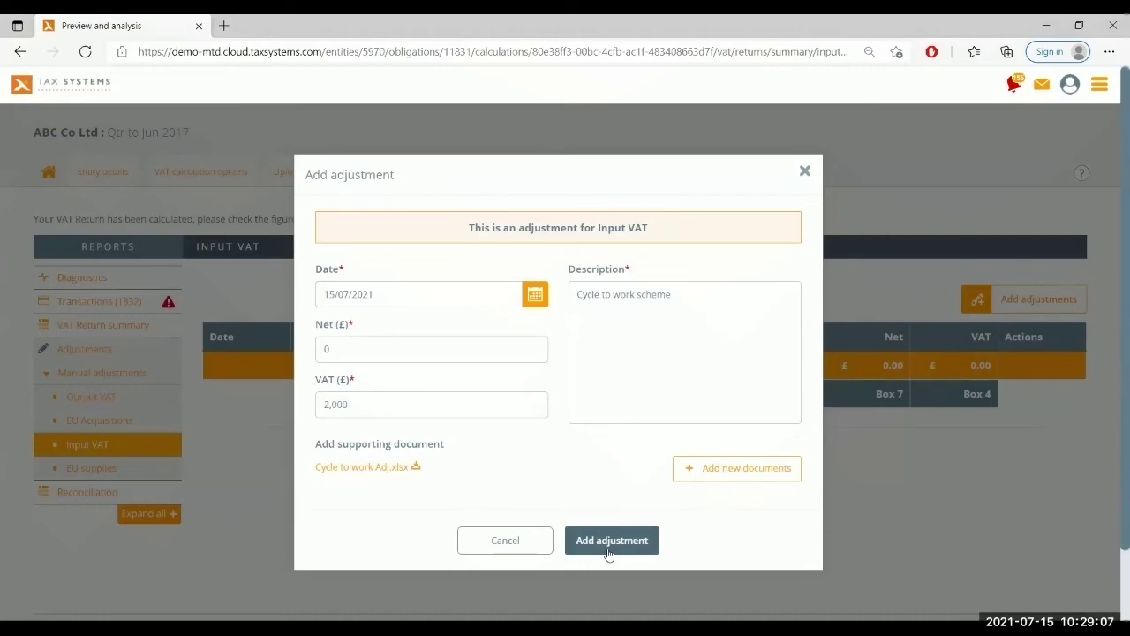
click(608, 550)
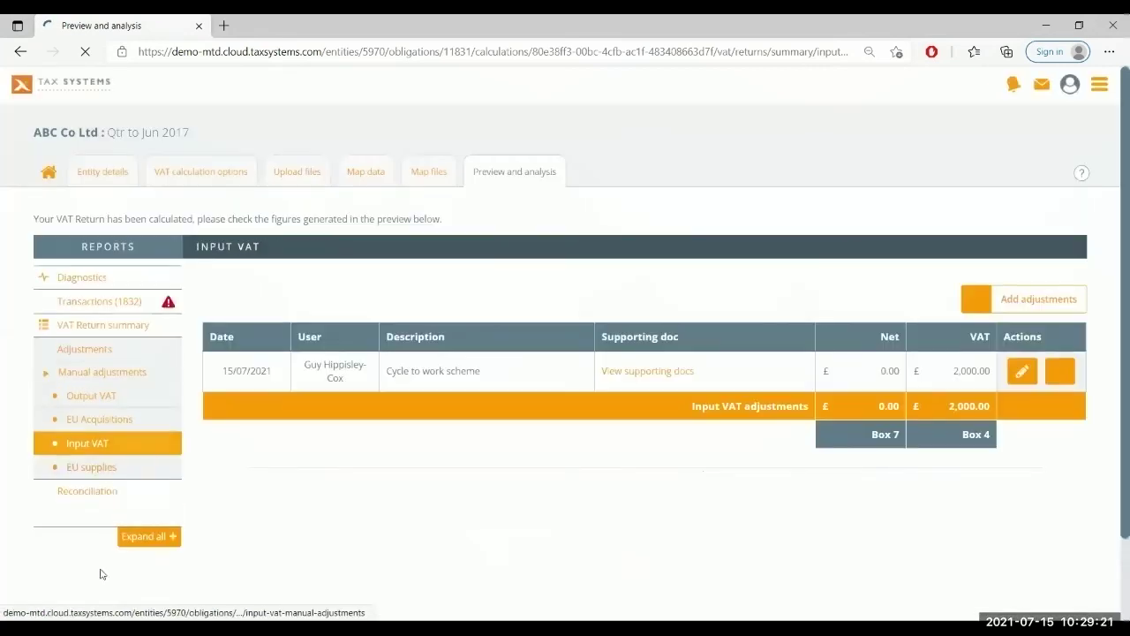
Open the reconciliation report of edited transactions for FR_Purchase Ledger Q1.csv and examine the tax code change.
click(91, 399)
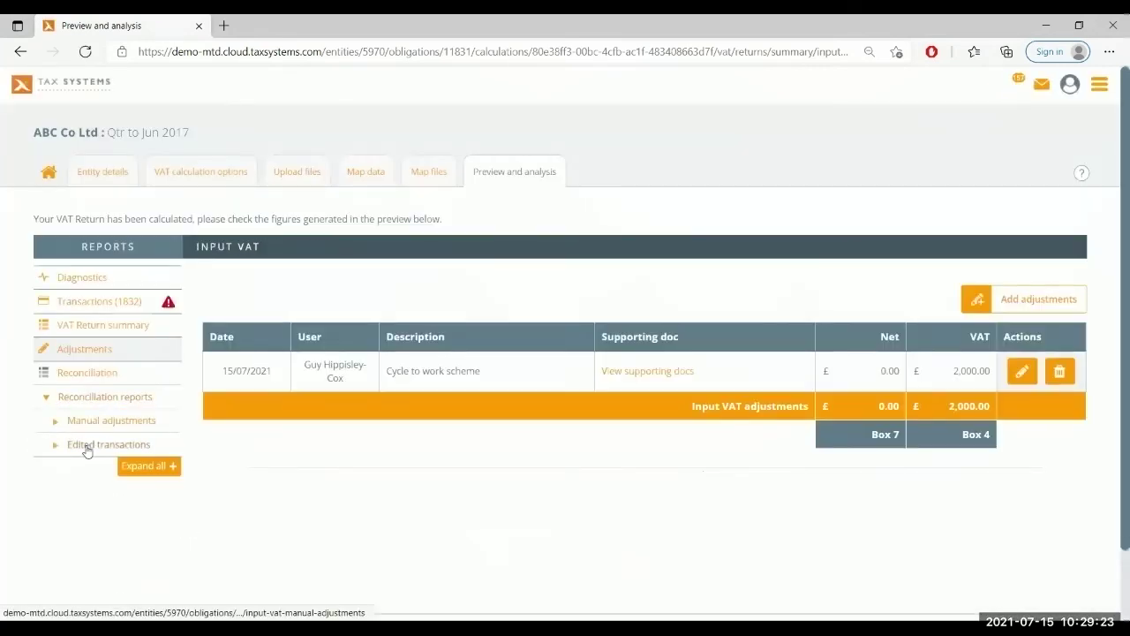
click(87, 448)
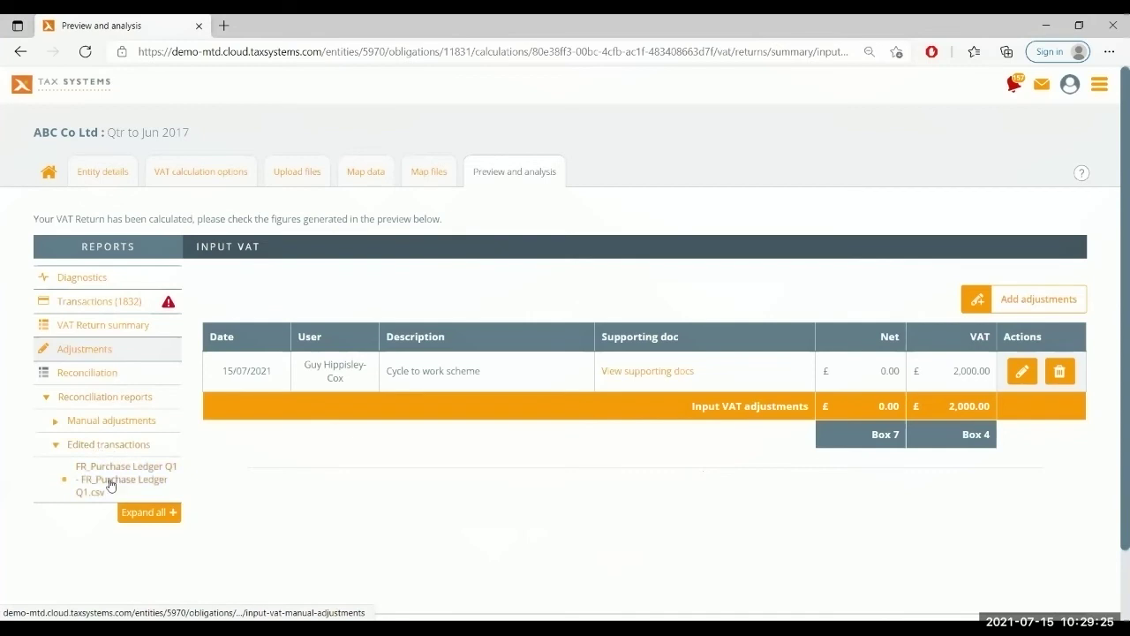
click(110, 485)
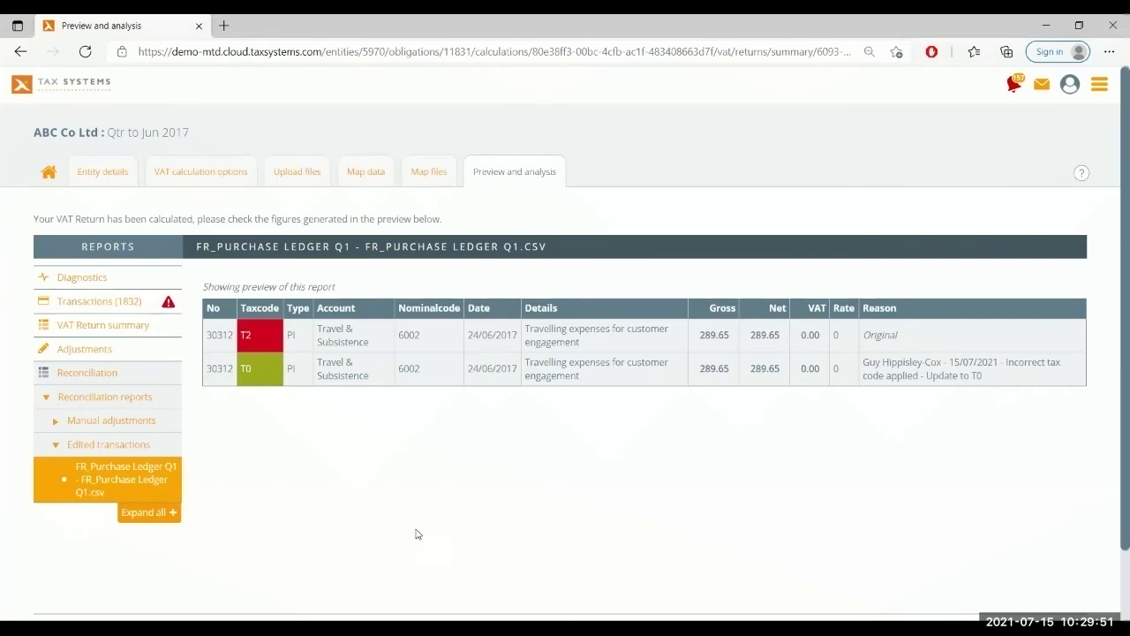
Open the VAT Return summary, drill from Box 4 into Input VAT, and examine the transactions behind the net purchases figure.
click(83, 325)
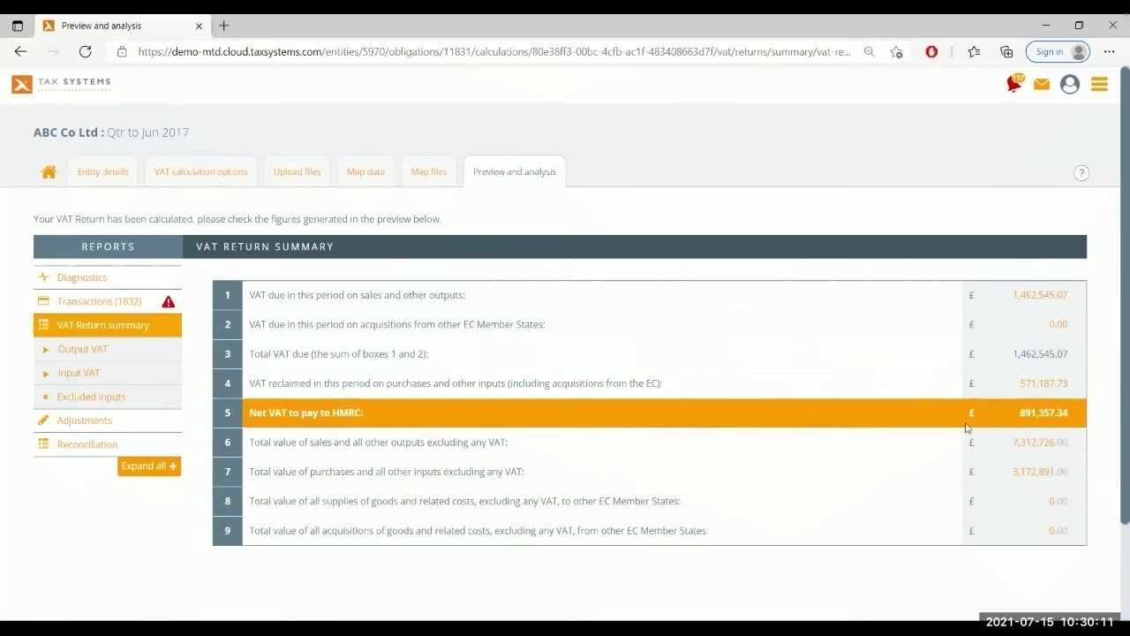
click(1047, 385)
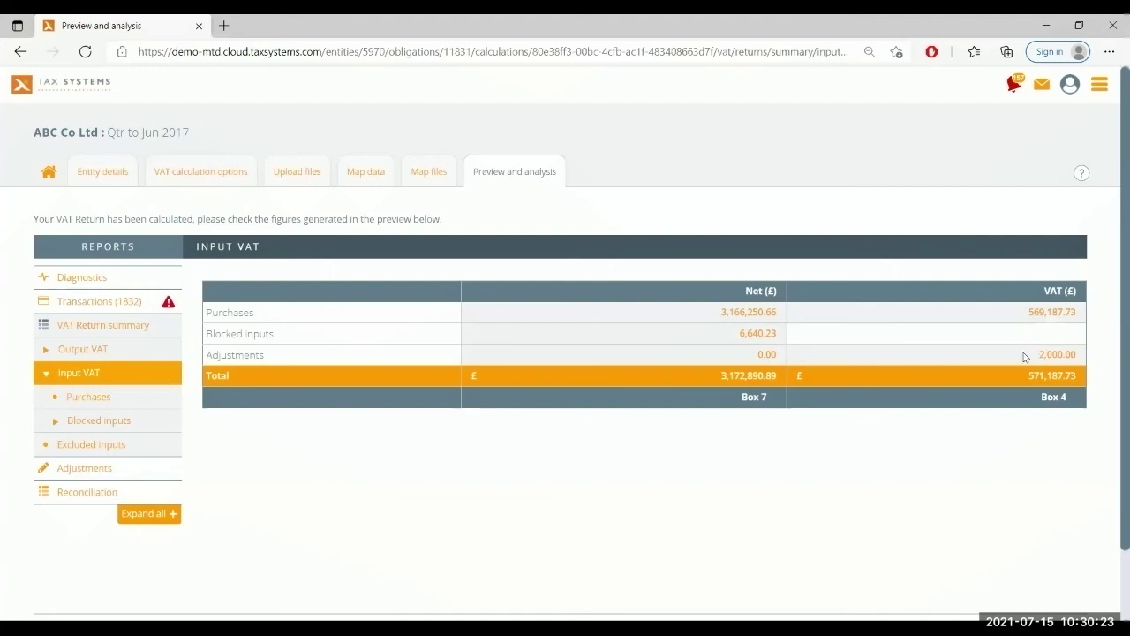
click(751, 313)
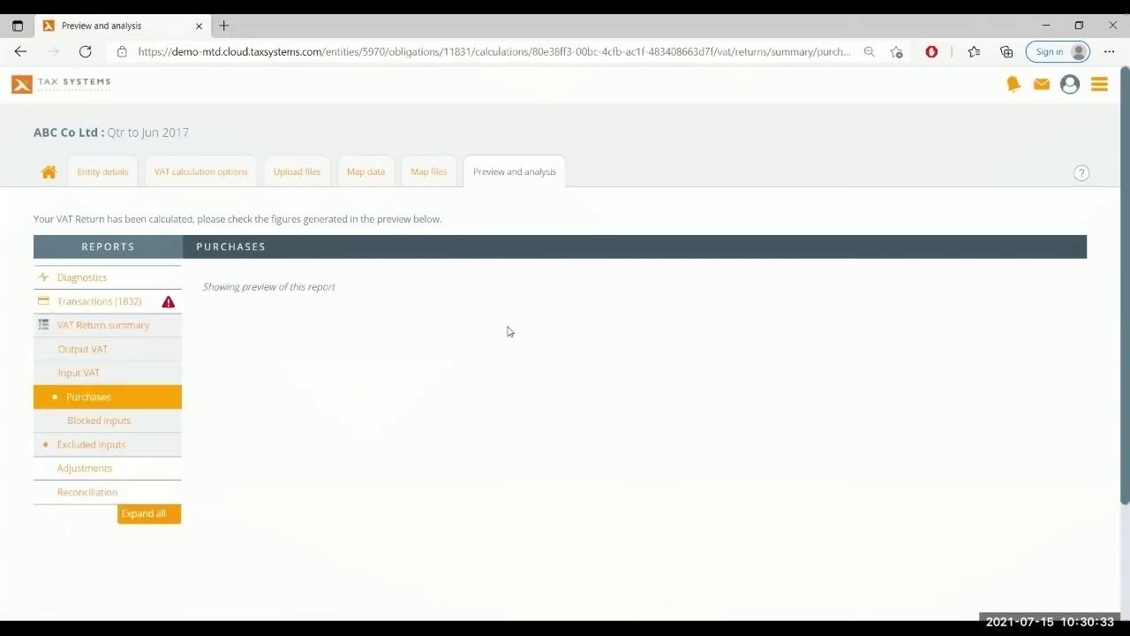
scroll(583, 384, down, 10)
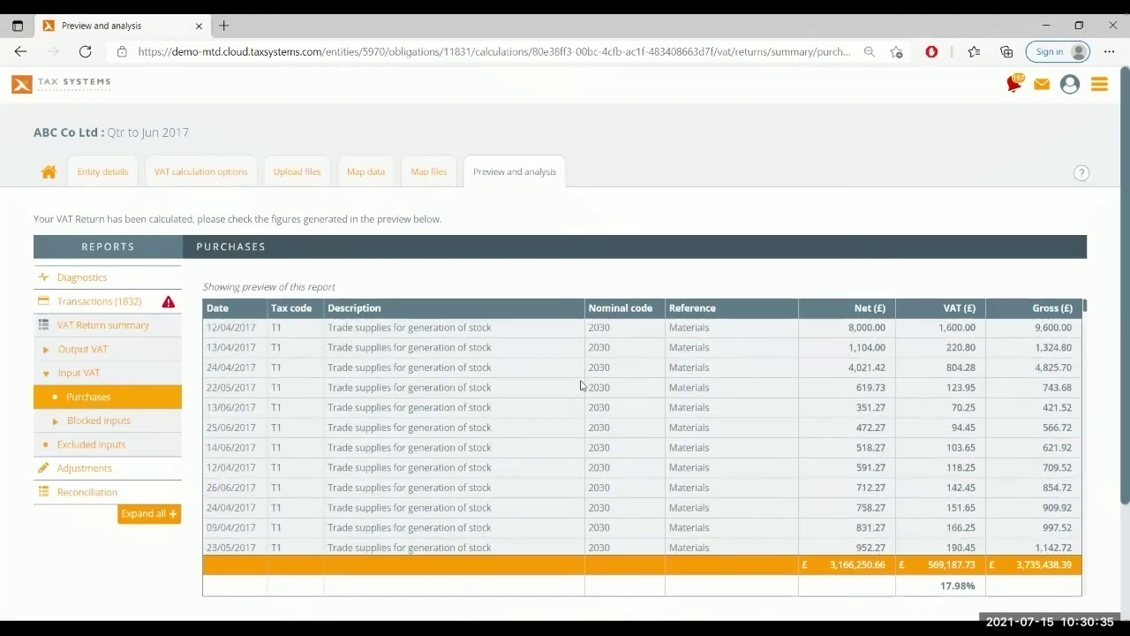
scroll(586, 377, down, 10)
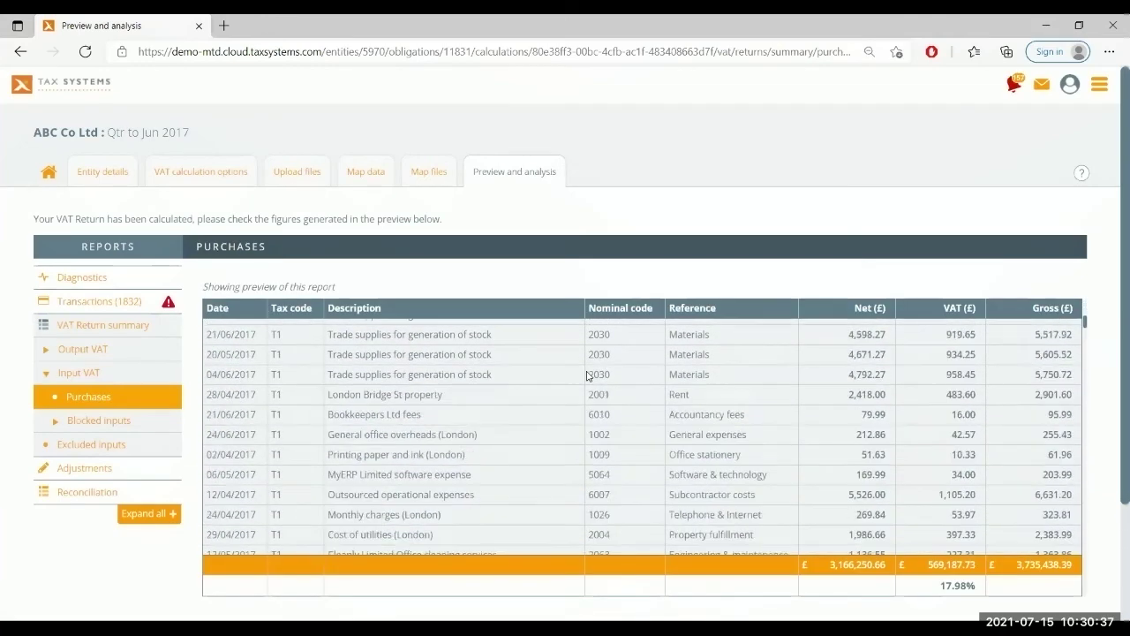
scroll(693, 398, down, 5)
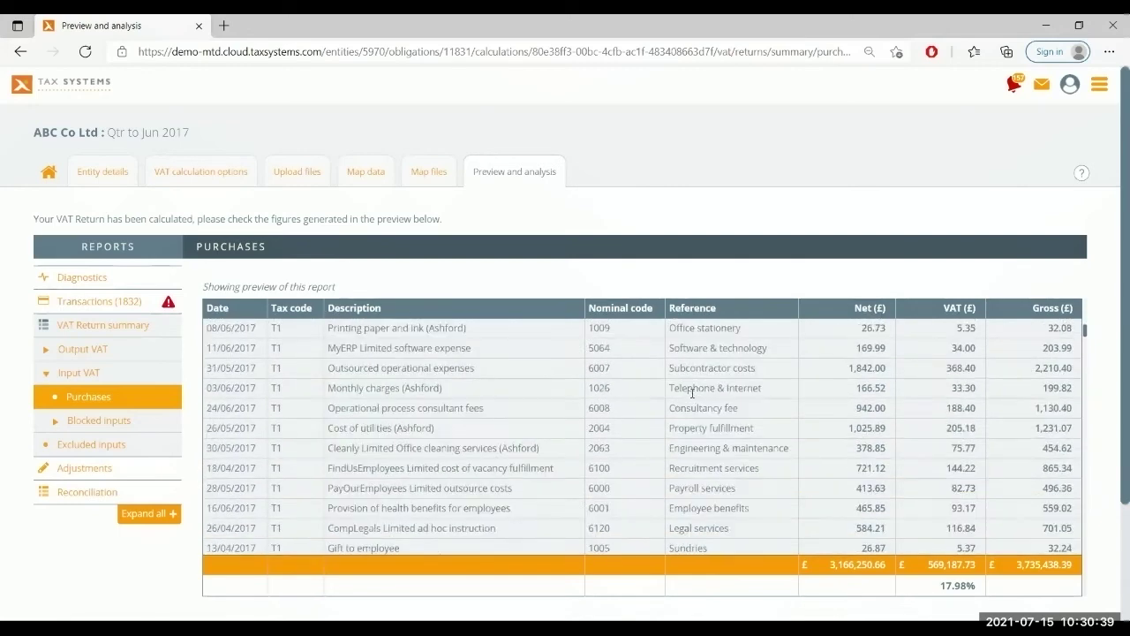
scroll(161, 560, down, 3)
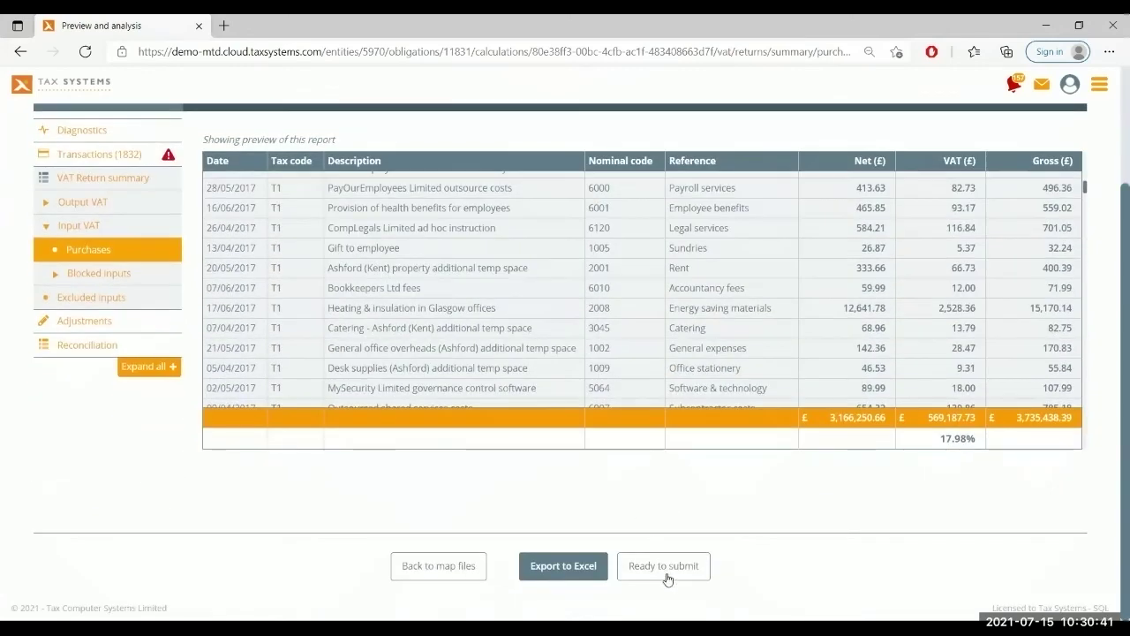
Mark the calculation as ready to submit, finalise the Qtr to Jun 2017 return, accept the legal declaration and submit it to HMRC.
click(609, 580)
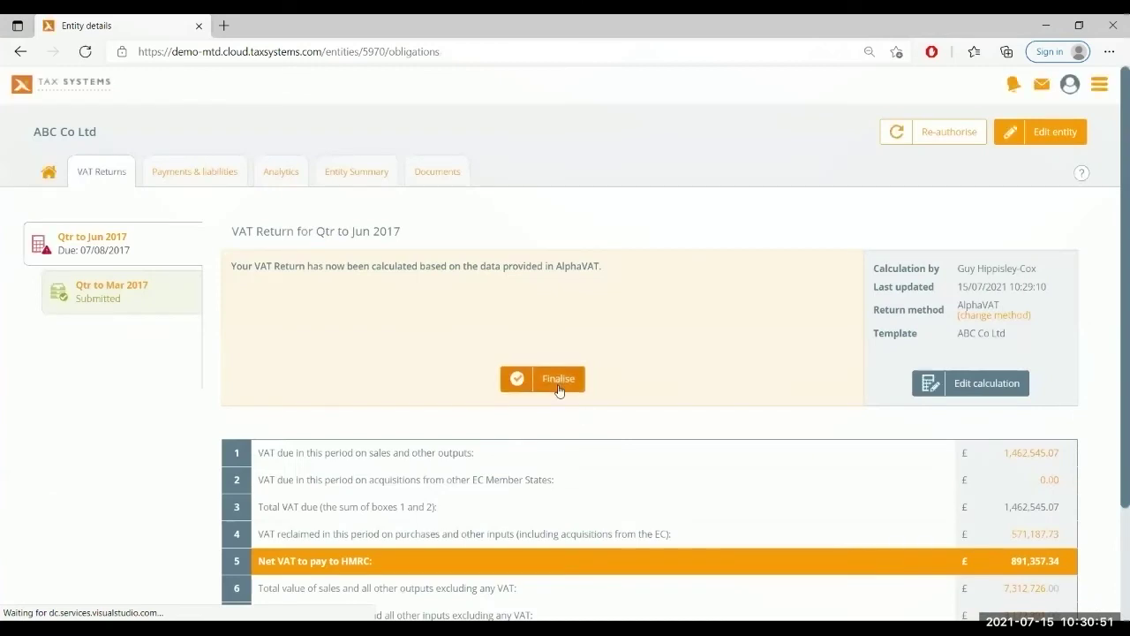
click(516, 379)
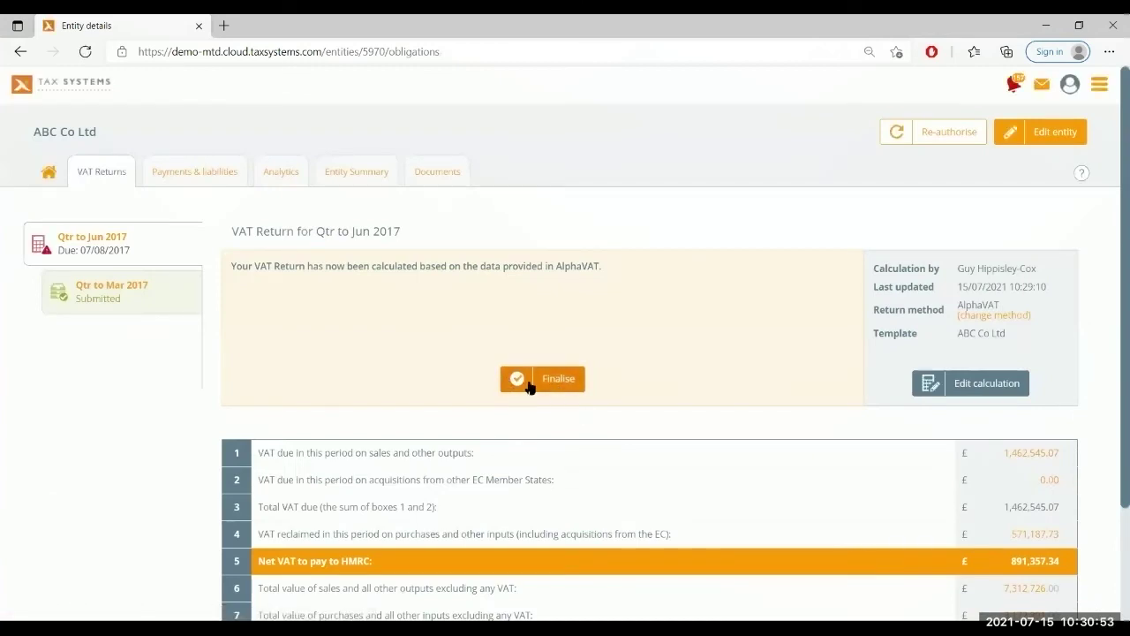
click(264, 302)
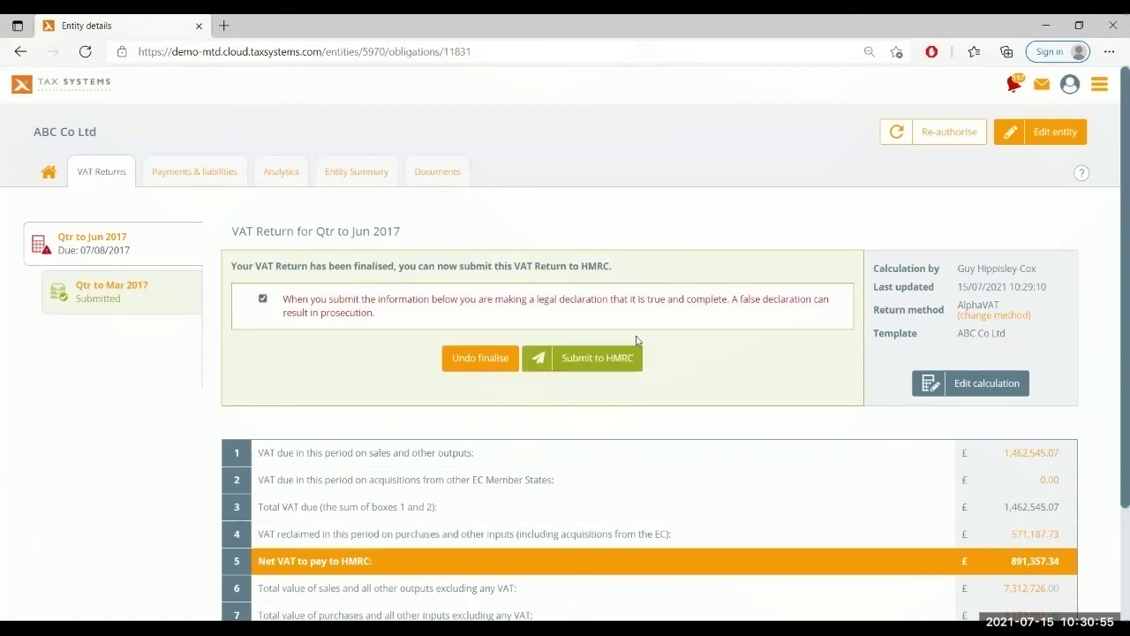
click(631, 377)
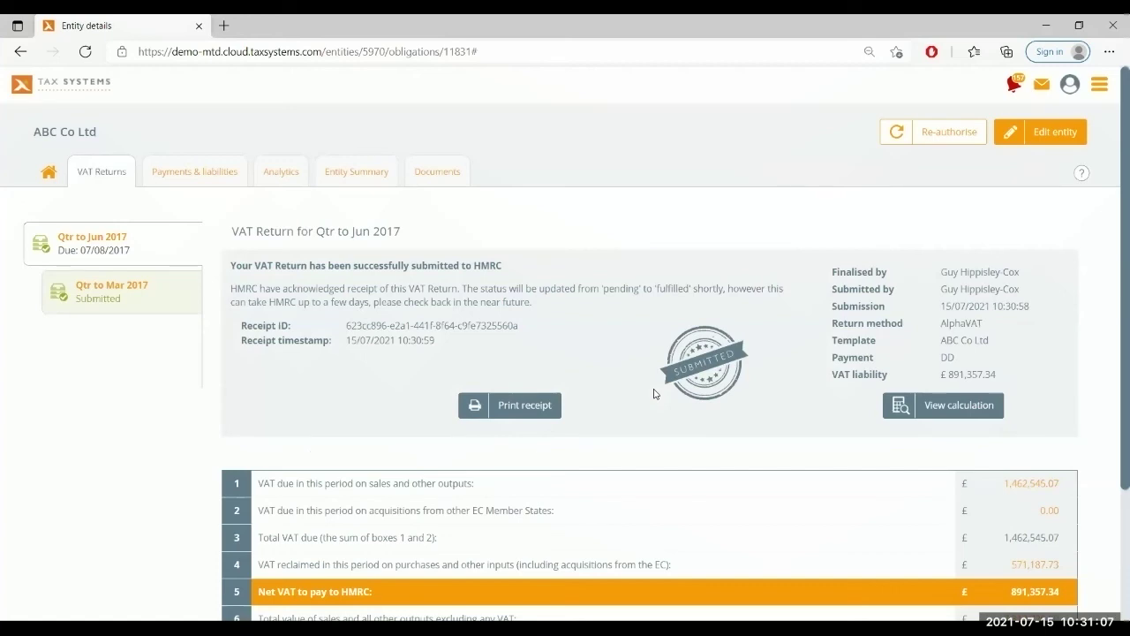
Review the submission receipt and box figures of the submitted return, and view the entity's stored documents.
scroll(654, 394, down, 3)
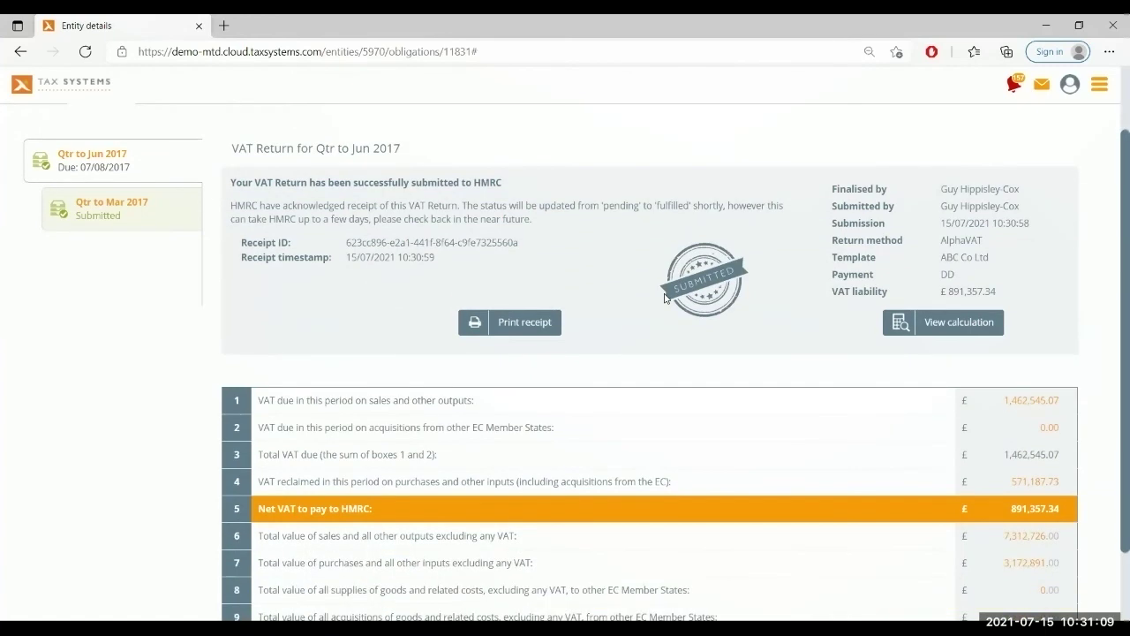
scroll(775, 343, up, 1)
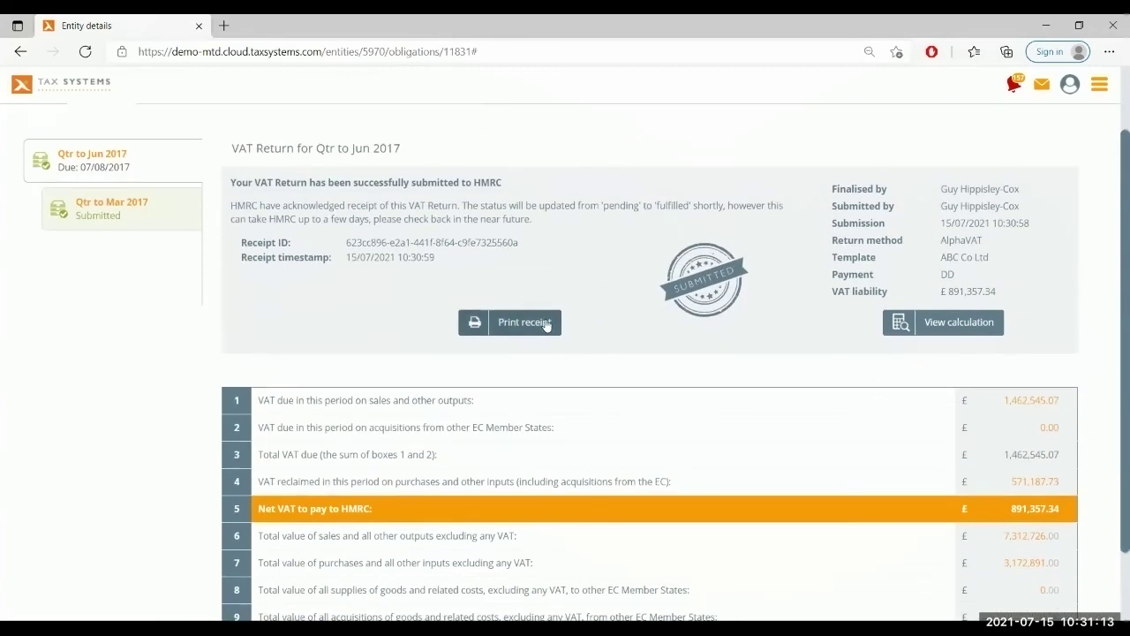
scroll(895, 324, up, 1)
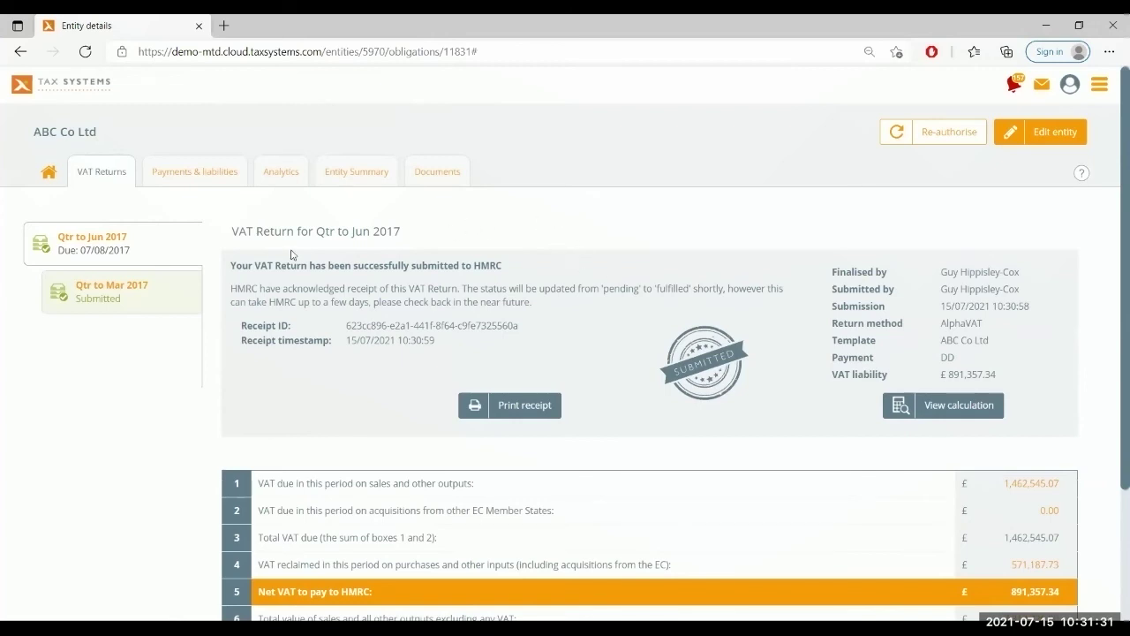
click(456, 183)
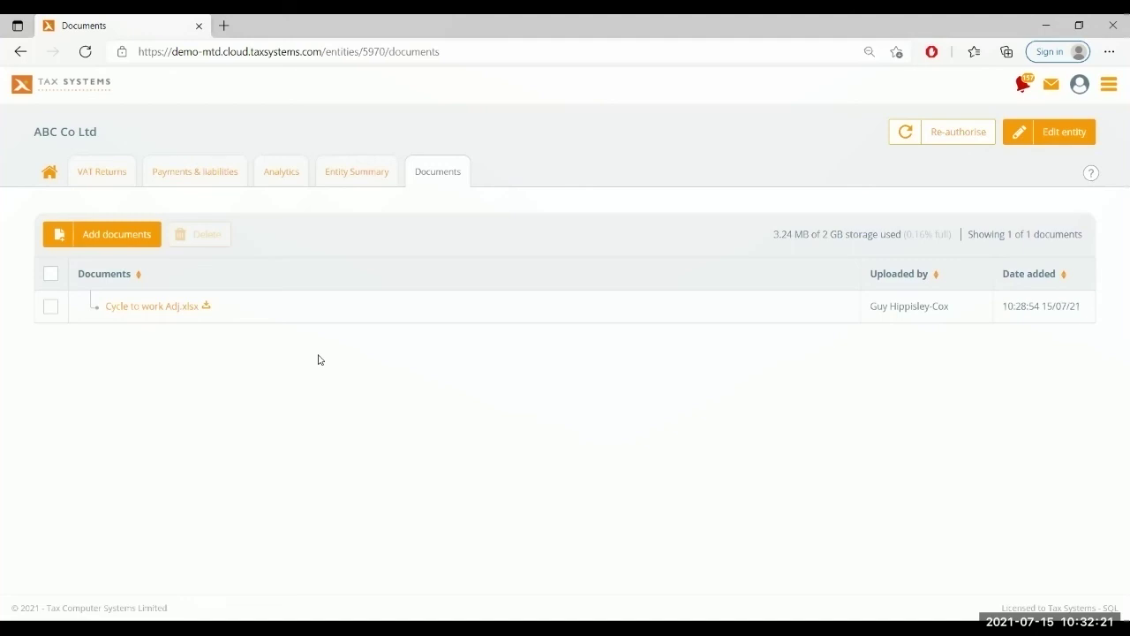
Open the entity summary for ABC Co Ltd and review its details and the full list of data cleansing checks.
click(358, 182)
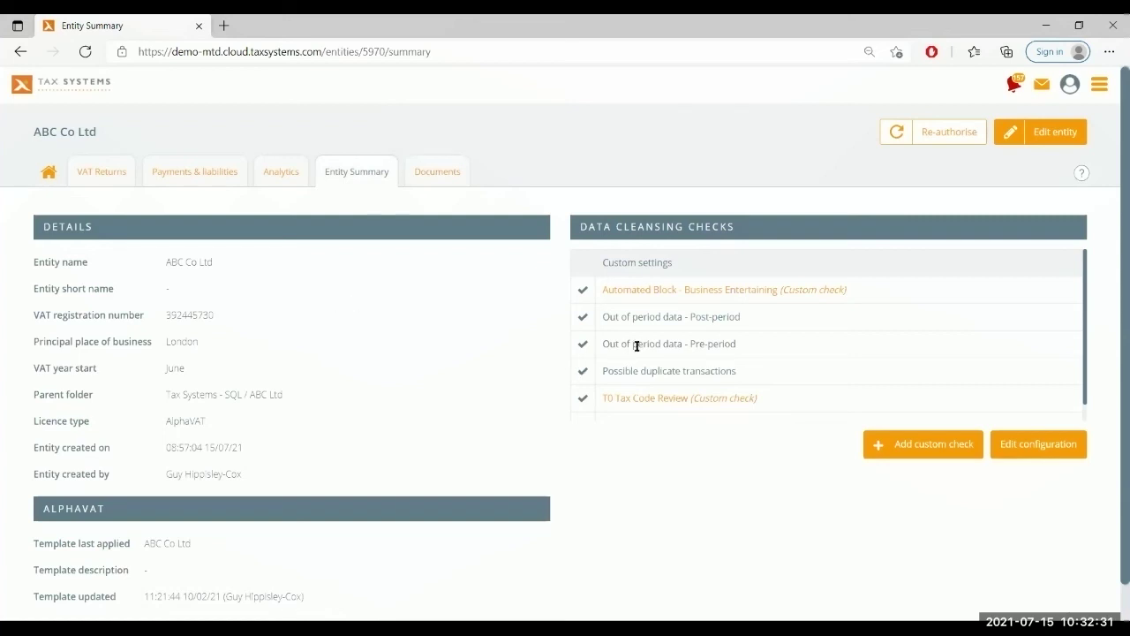
scroll(644, 340, down, 1)
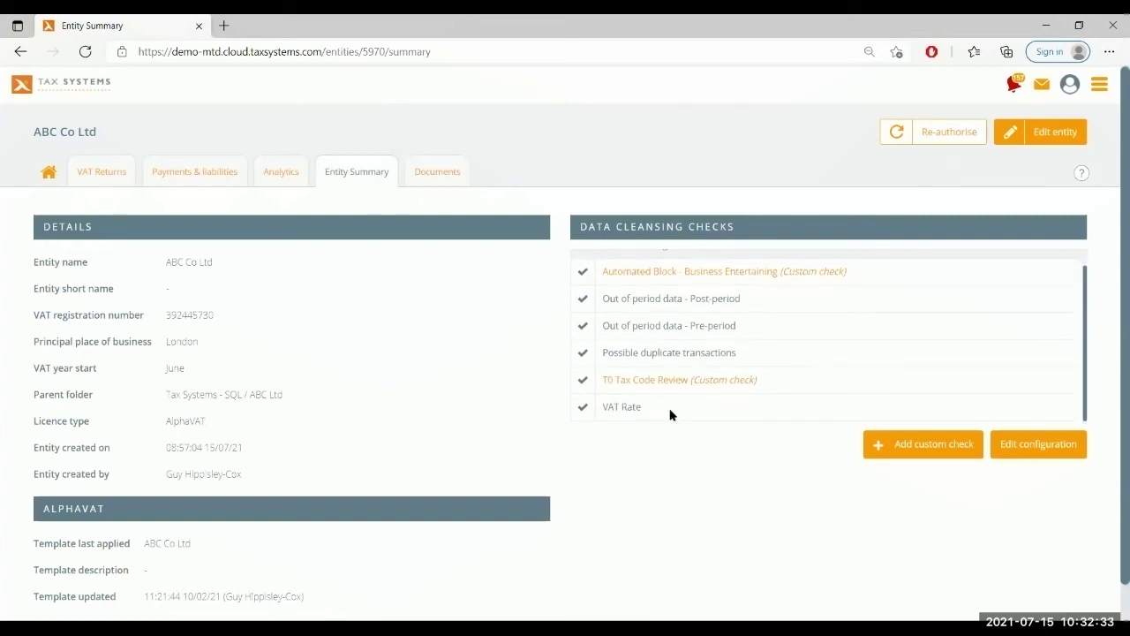
scroll(684, 402, up, 1)
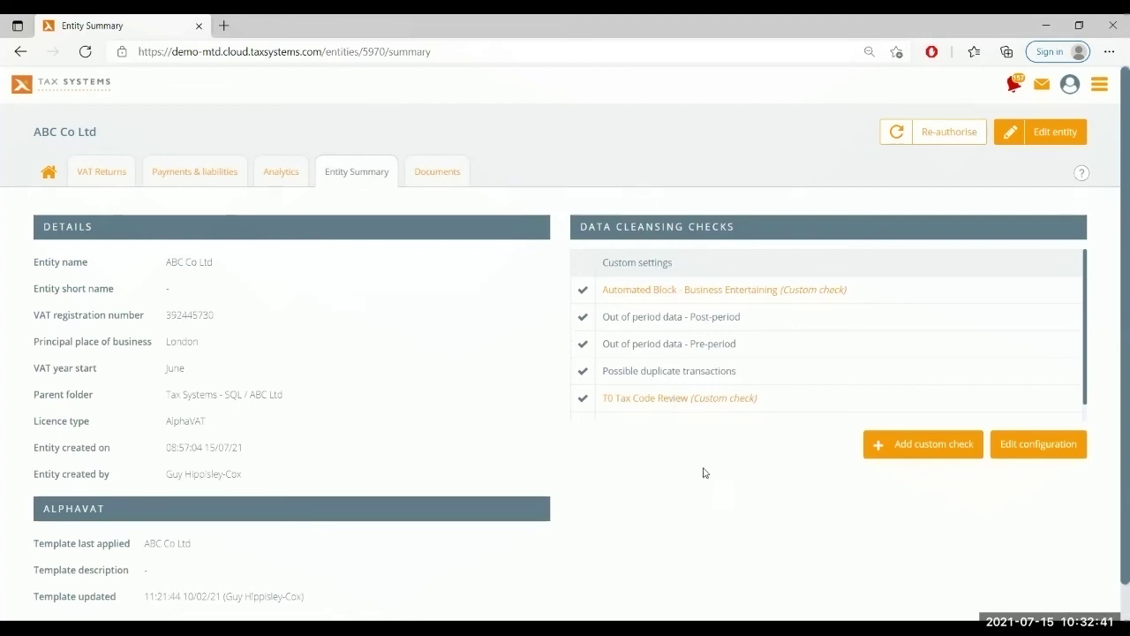
View ABC Co Ltd's payments and liabilities, and check its analytics and the VAT Return periods offered there.
click(227, 182)
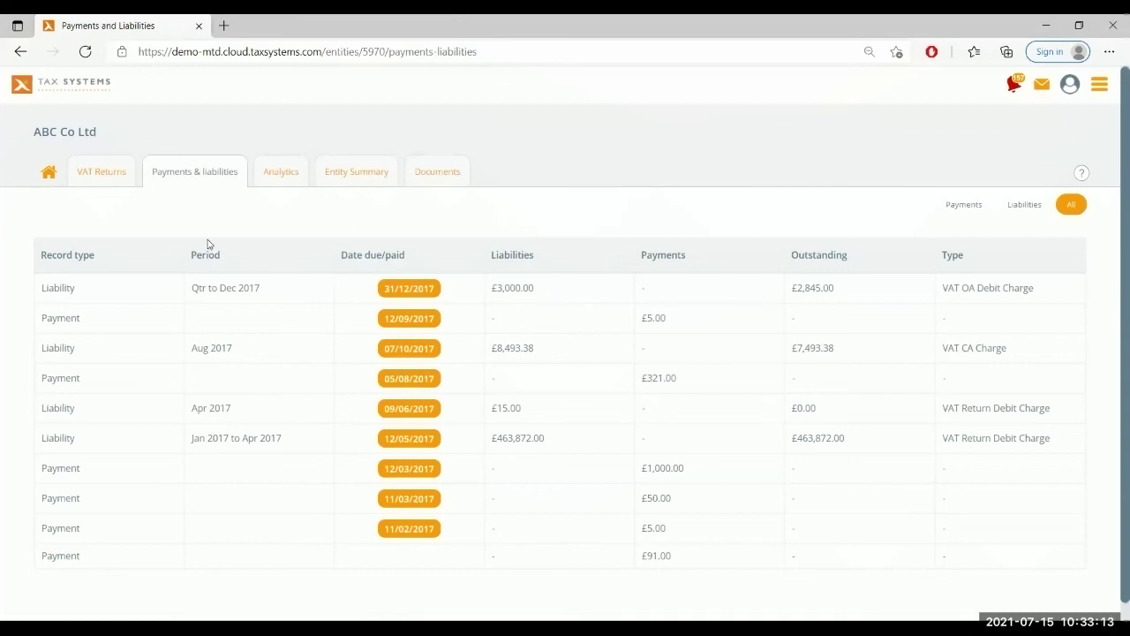
click(285, 172)
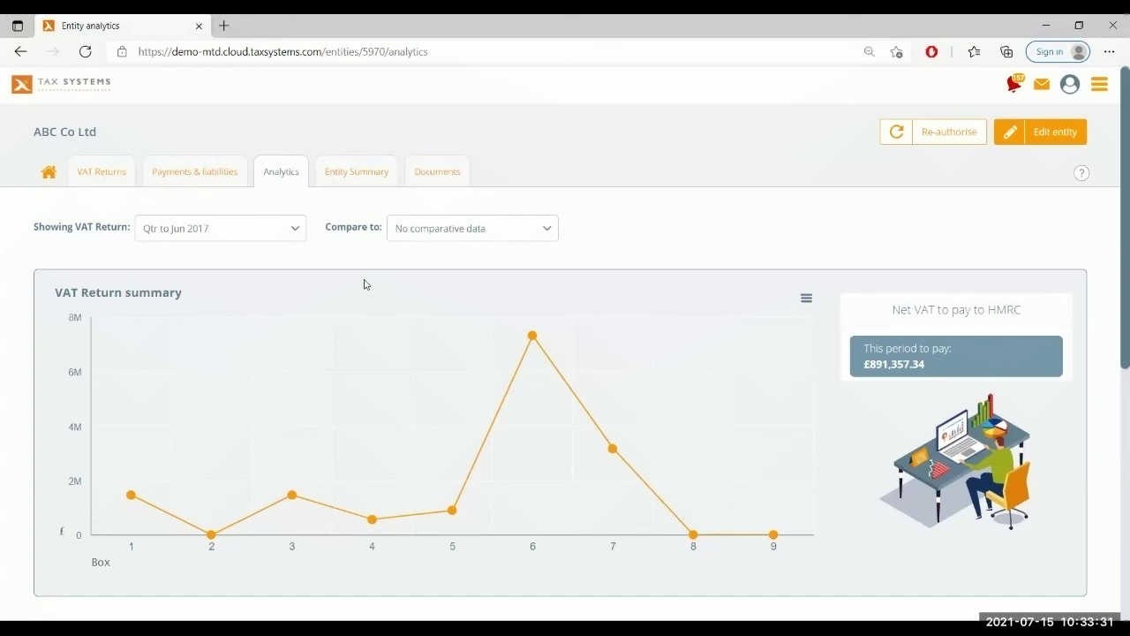
click(296, 232)
click(112, 239)
Return to the entity list, open Analytico Ltd, look over its VAT Returns and view its analytics.
click(49, 174)
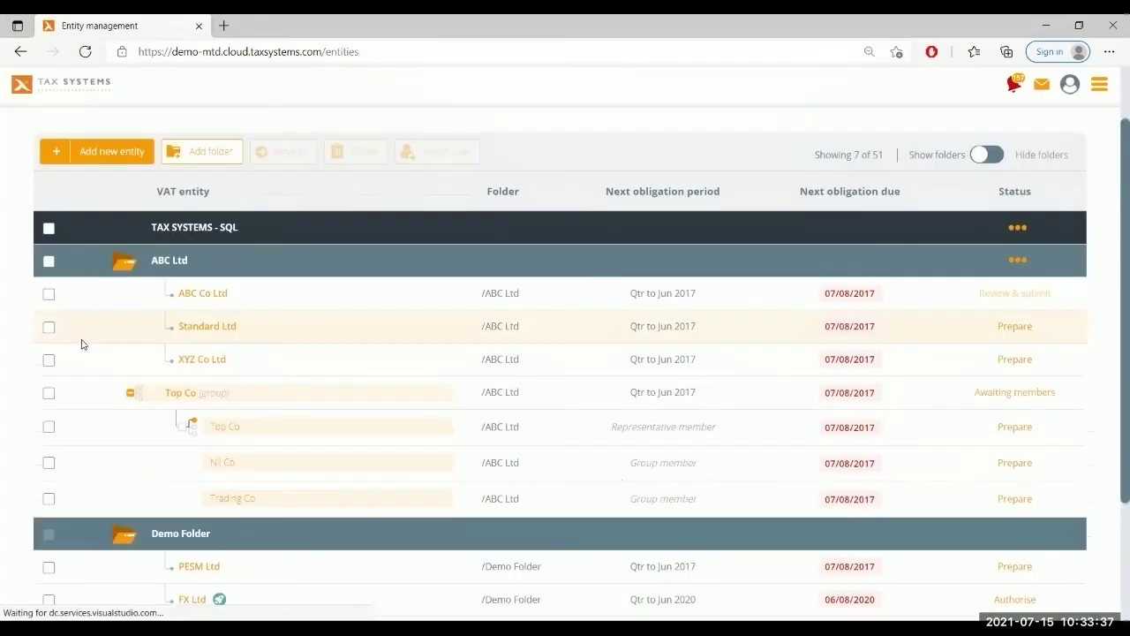
scroll(106, 371, down, 2)
click(210, 467)
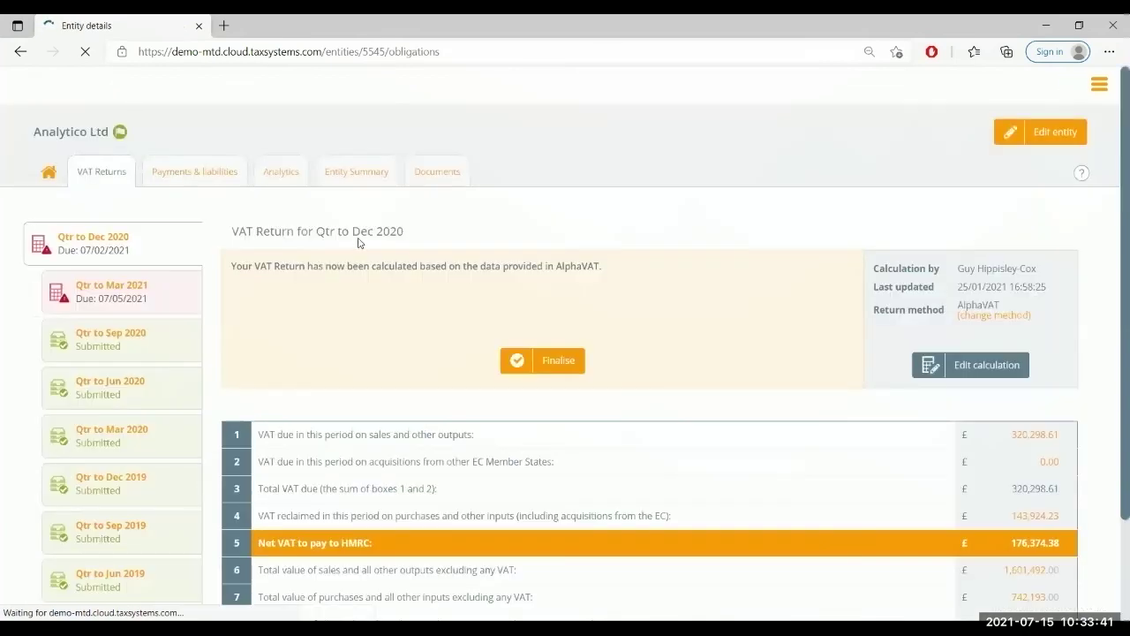
scroll(353, 256, down, 2)
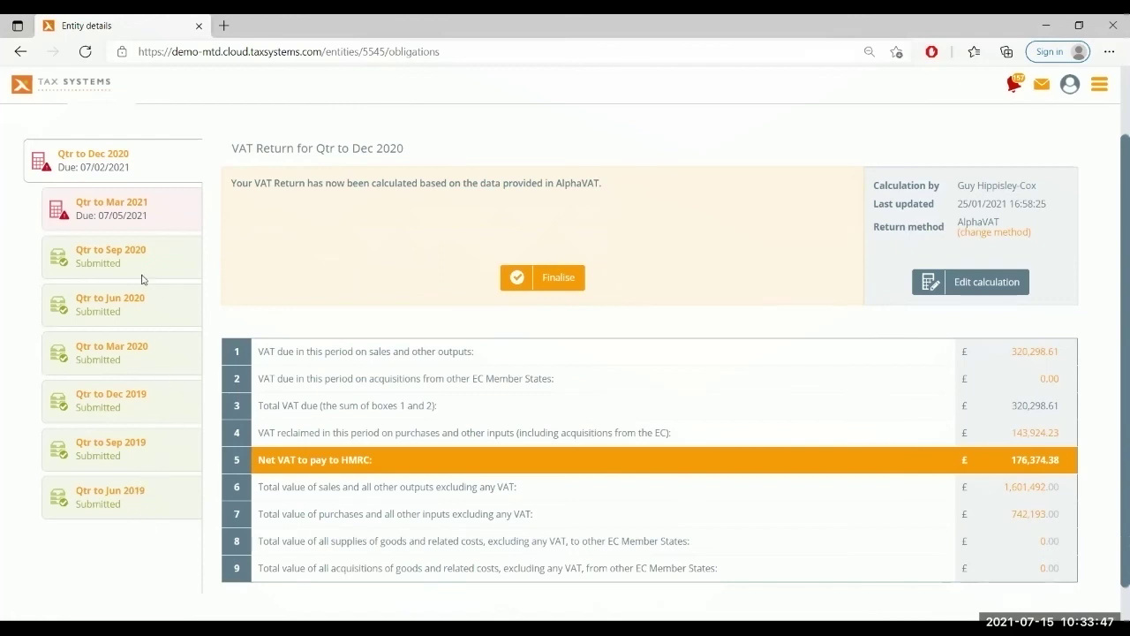
scroll(100, 402, up, 1)
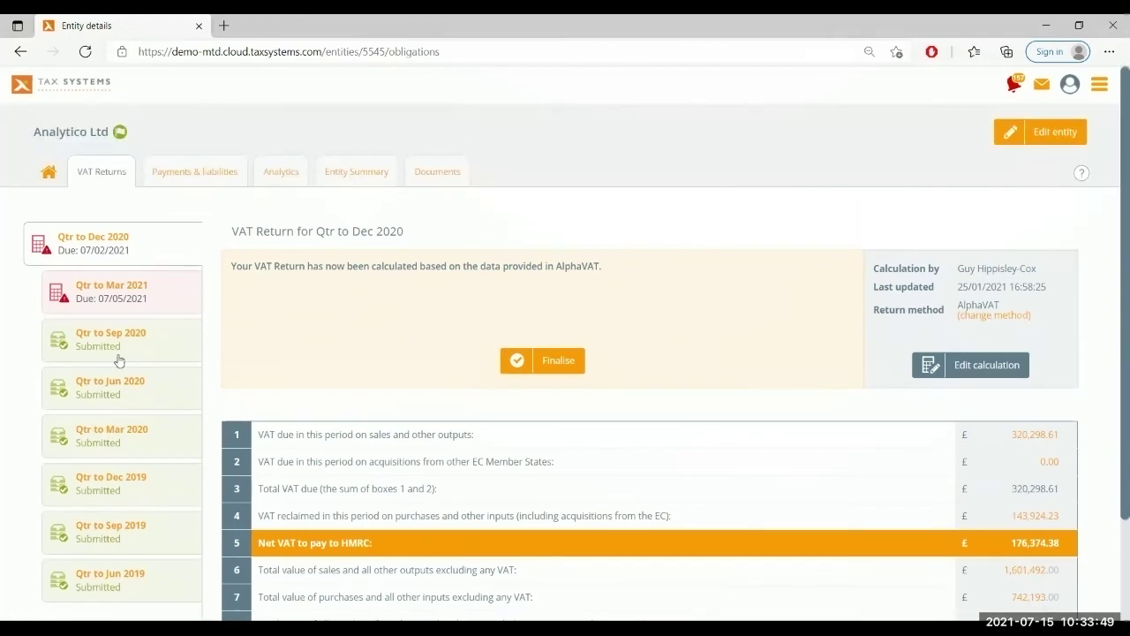
click(270, 184)
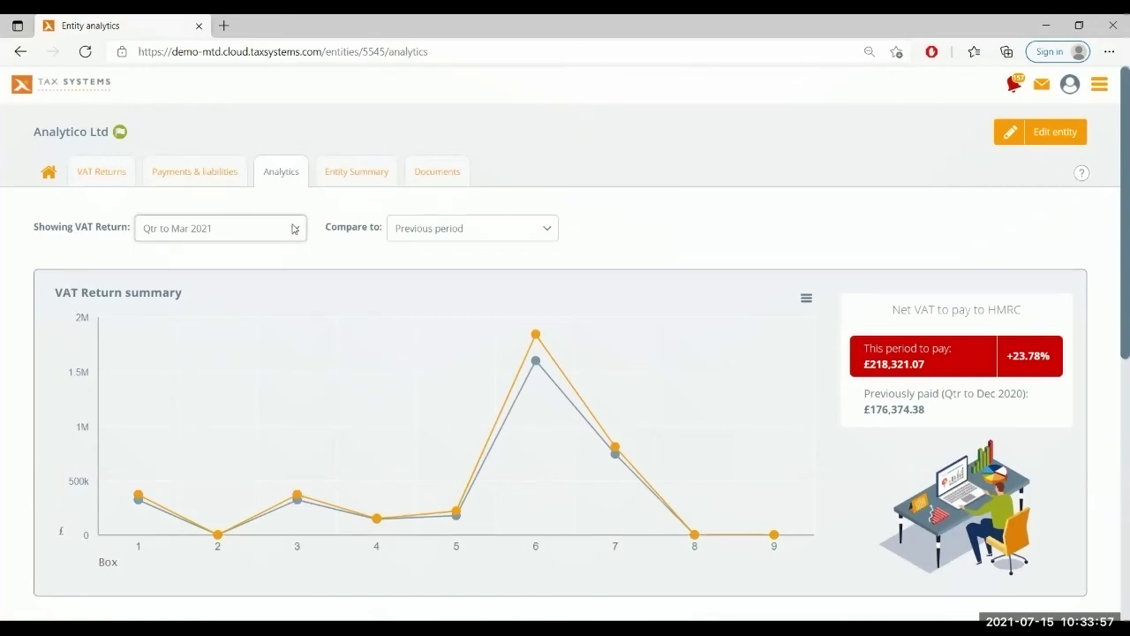
Check the VAT Return periods and comparison options offered in Analytico Ltd's analytics, keeping Qtr to Mar 2021 against the previous period.
click(293, 226)
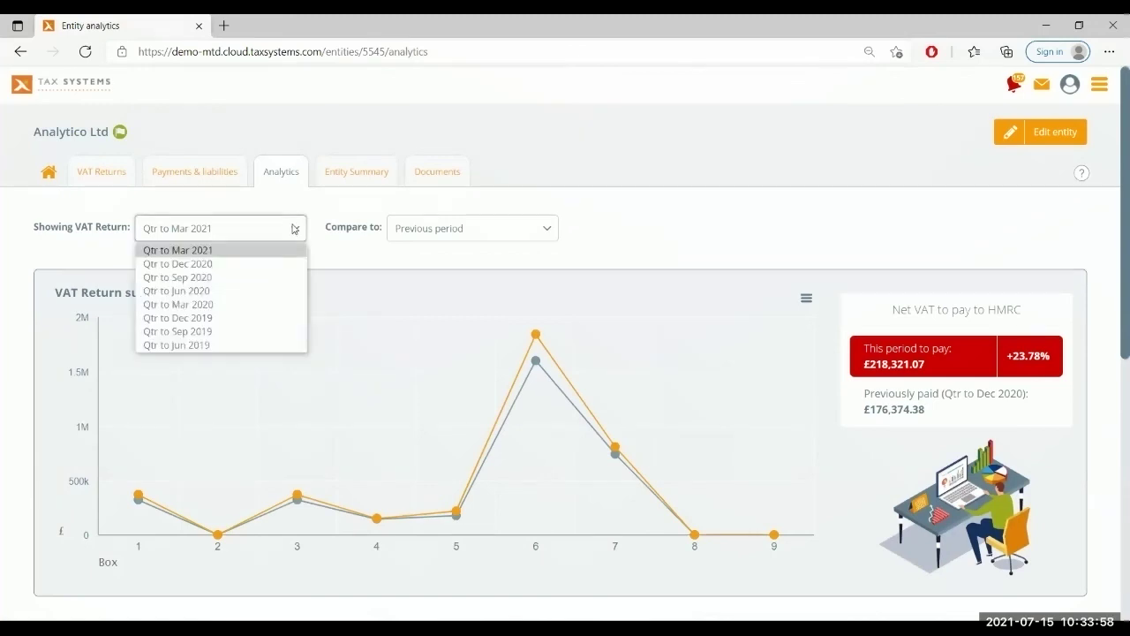
click(343, 227)
click(452, 232)
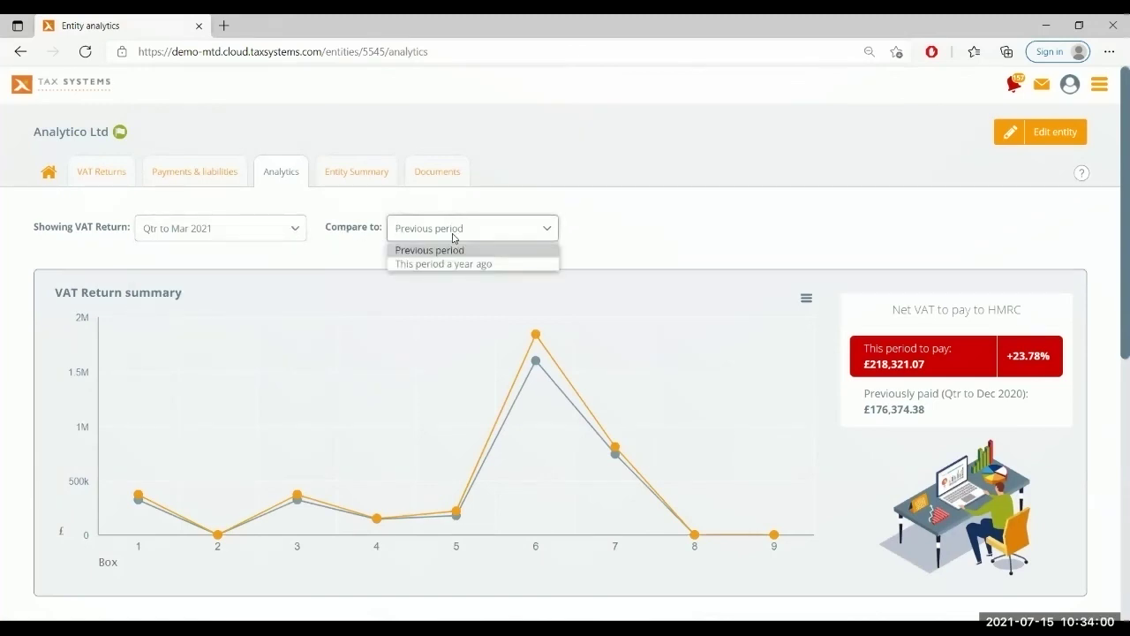
click(607, 243)
Inspect the VAT Return summary chart's figures against the previous period for individual boxes, including boxes 1, 5 and 6.
scroll(620, 212, down, 1)
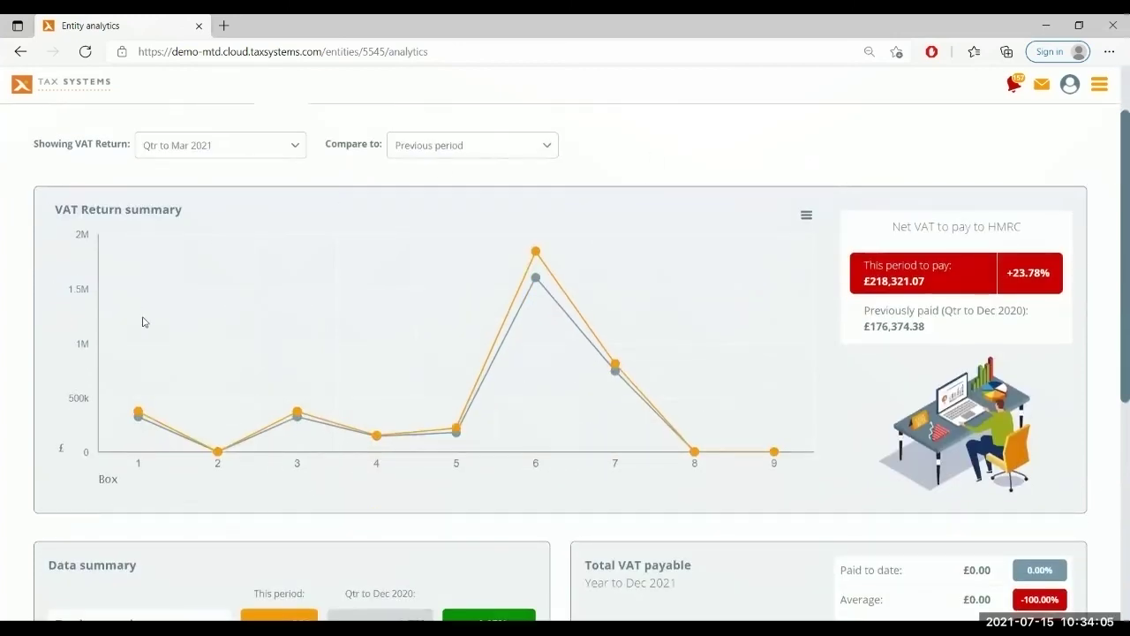
mouse_move(138, 418)
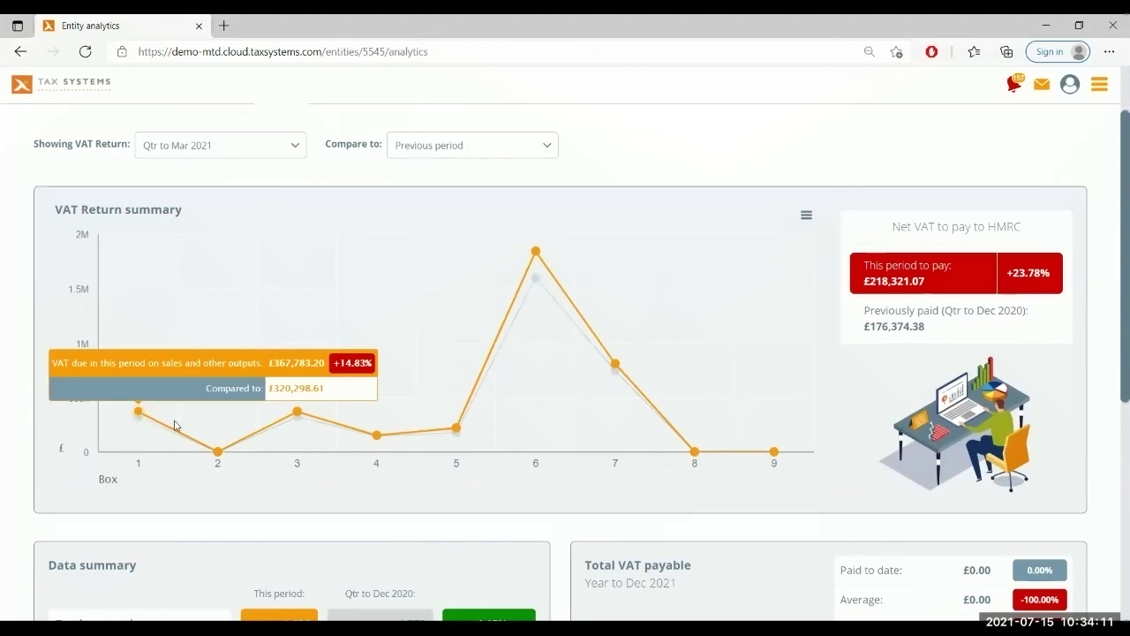
mouse_move(385, 437)
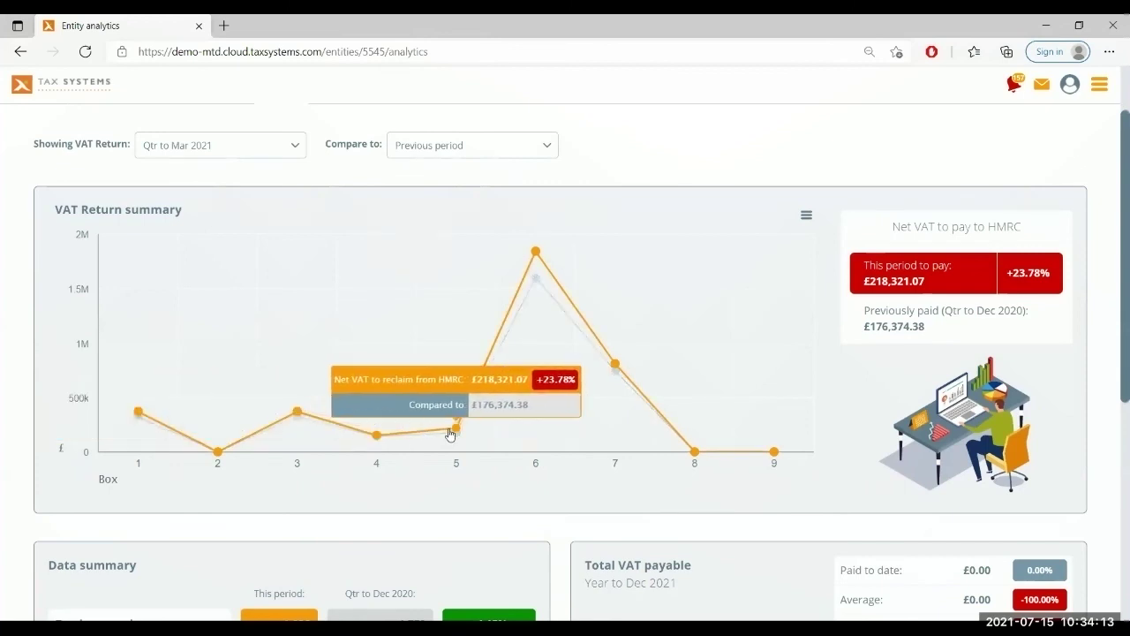
mouse_move(555, 283)
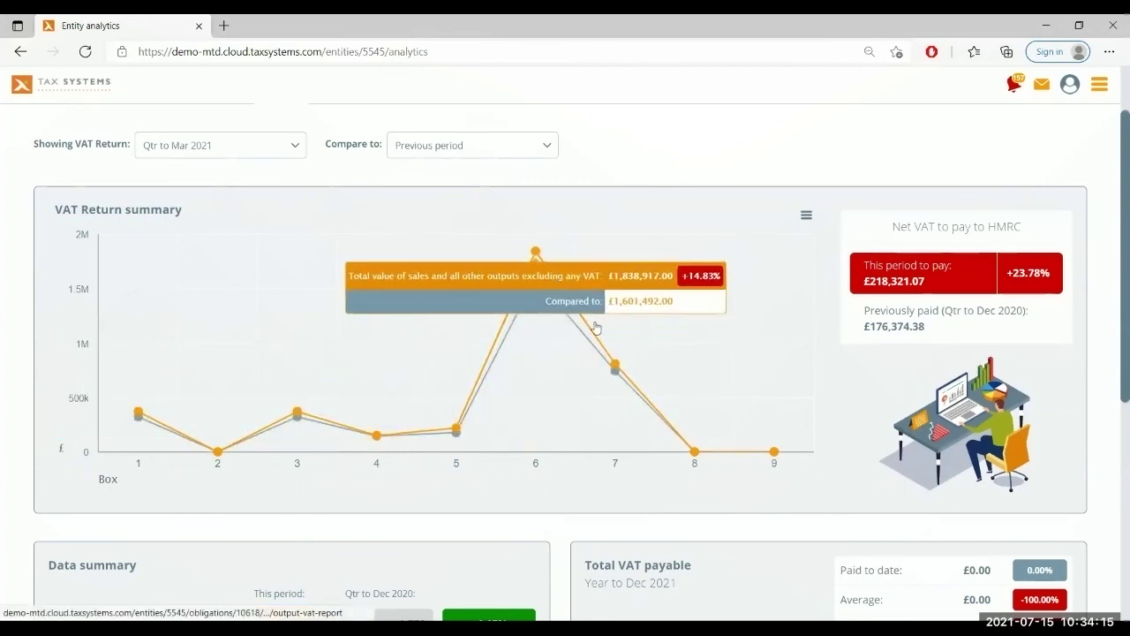
mouse_move(616, 365)
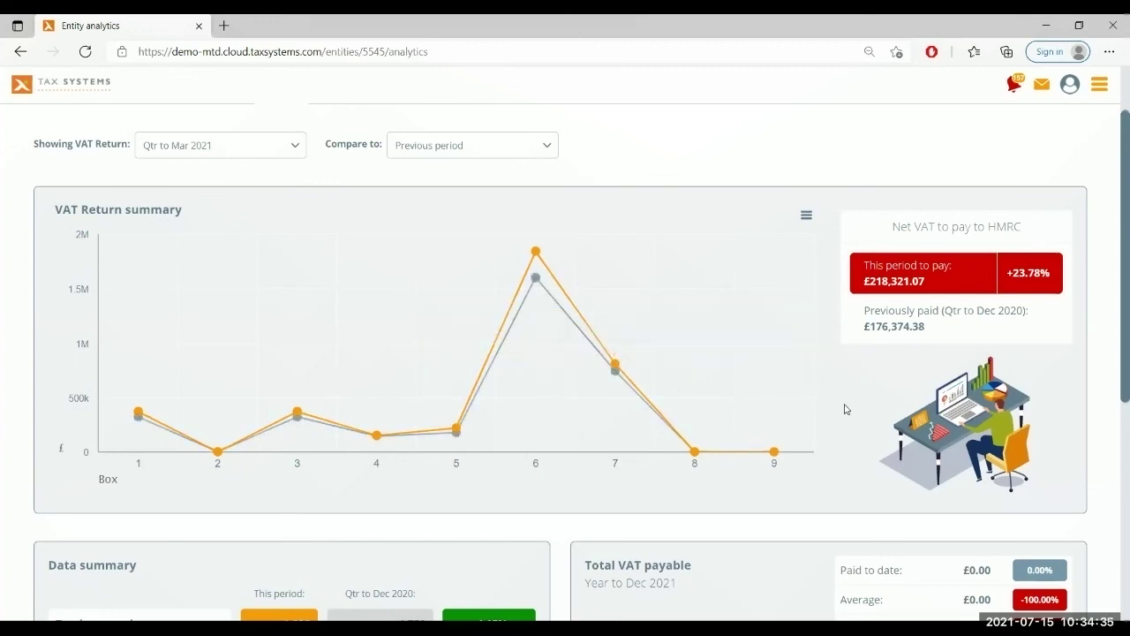
Drill from this period's blocked transactions in the data summary into the blocked purchases report, and return to the entity list.
scroll(795, 353, down, 2)
scroll(794, 326, down, 3)
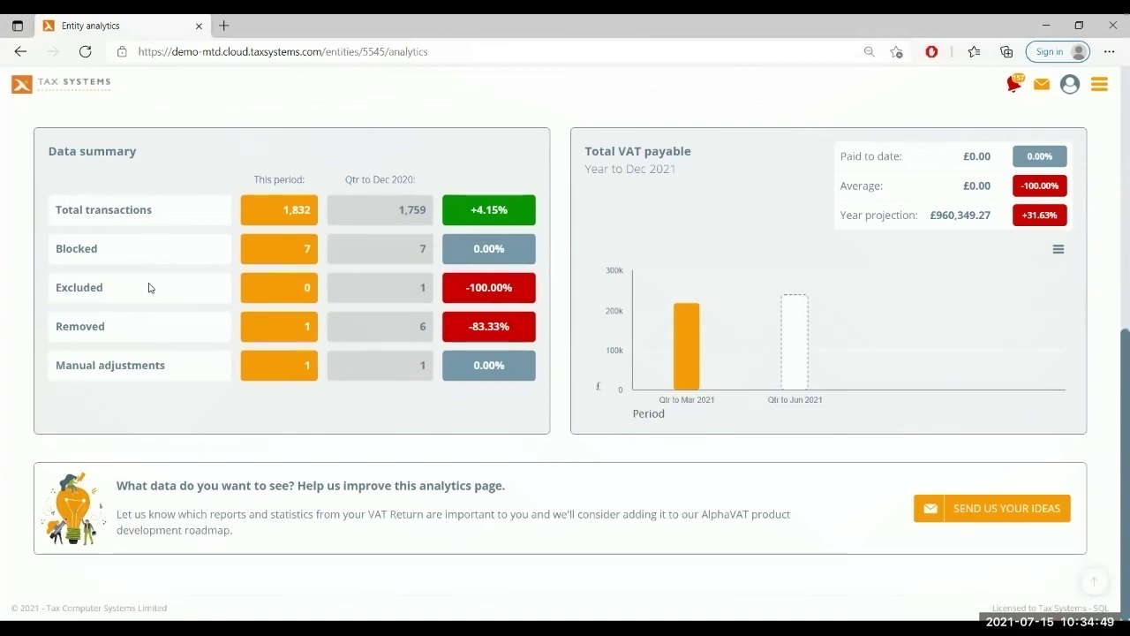
click(300, 265)
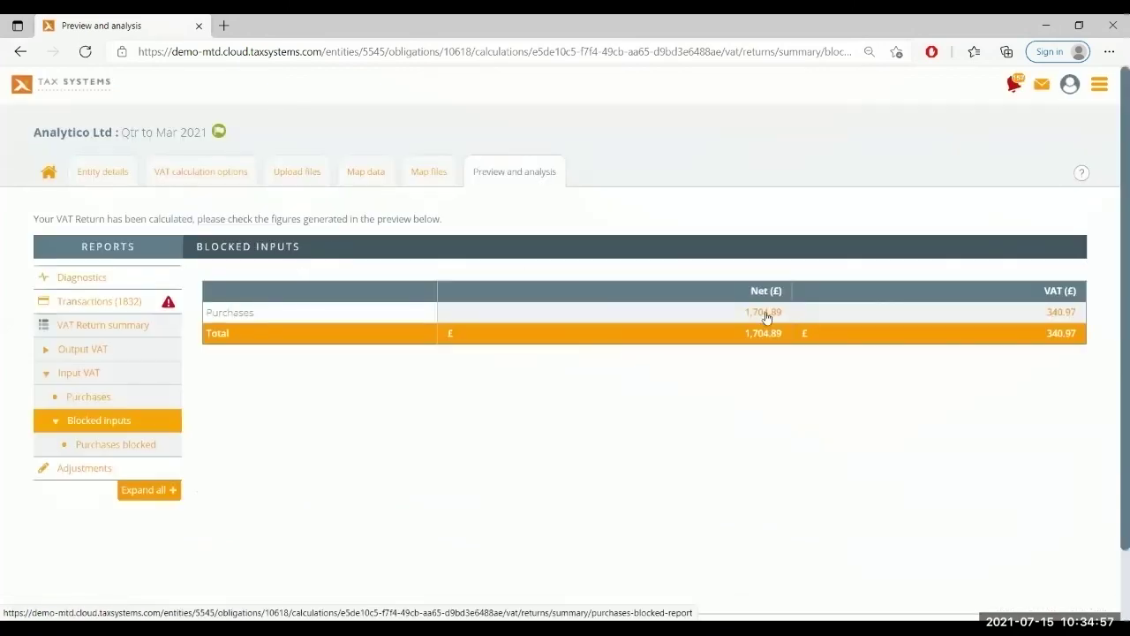
click(765, 316)
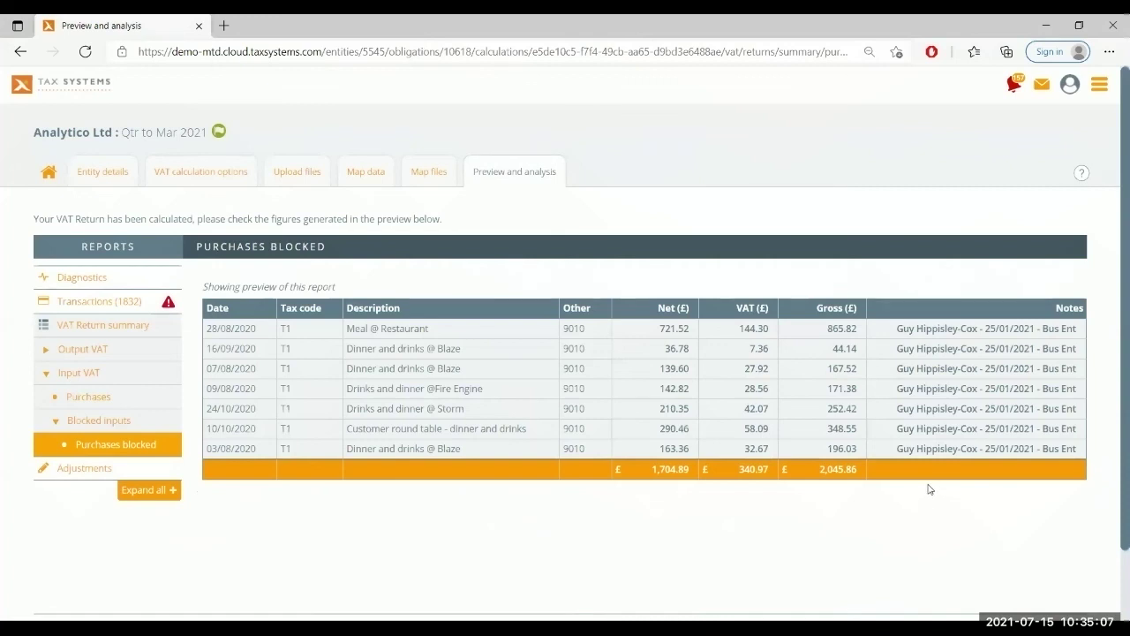
click(52, 172)
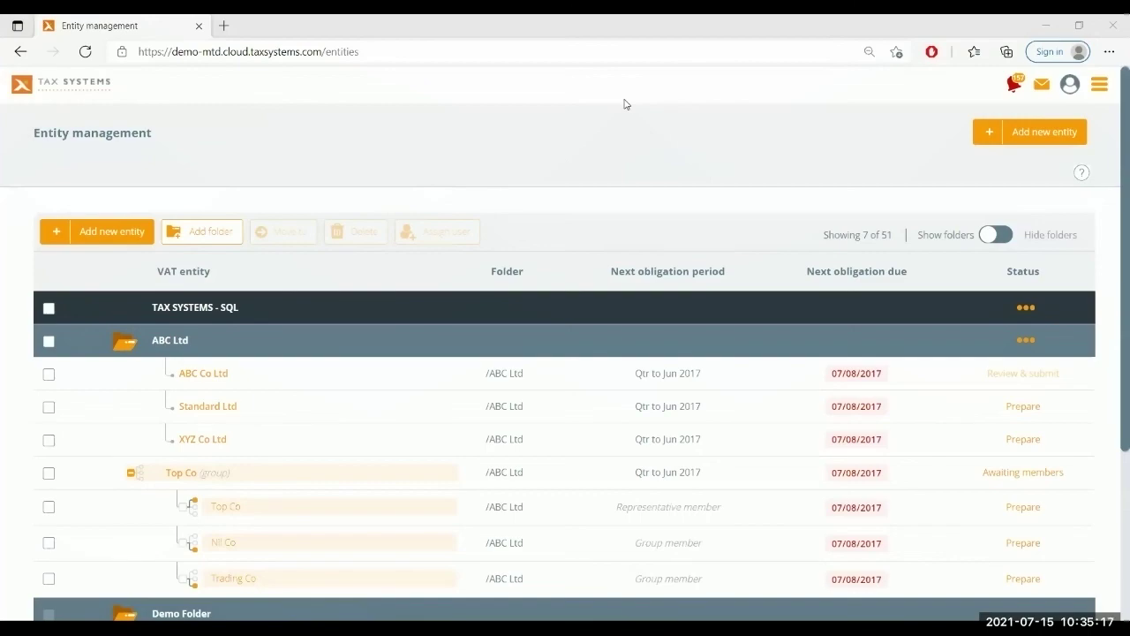
Switch to the PowerPoint presentation, select the Recap slide and start the slide show from it.
key(alt+Tab)
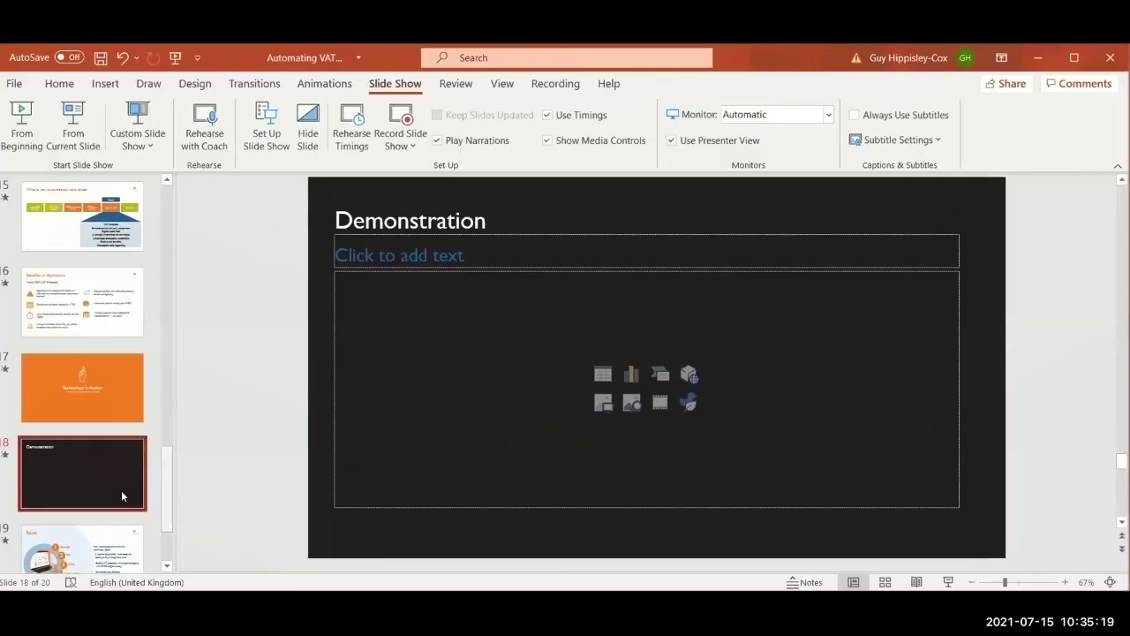
click(111, 545)
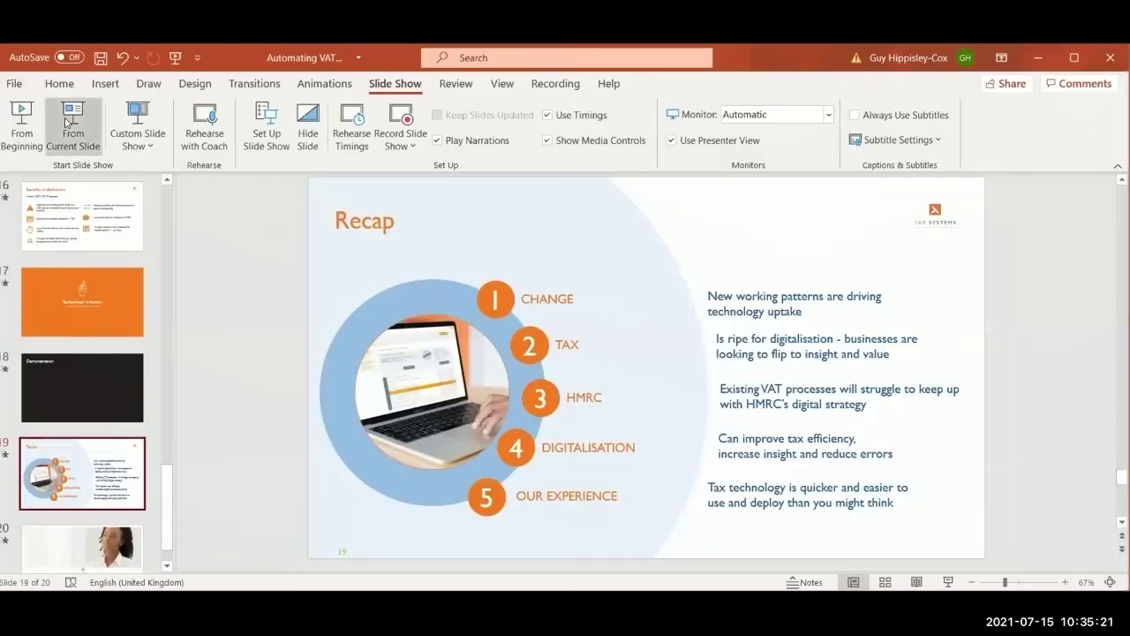
click(66, 122)
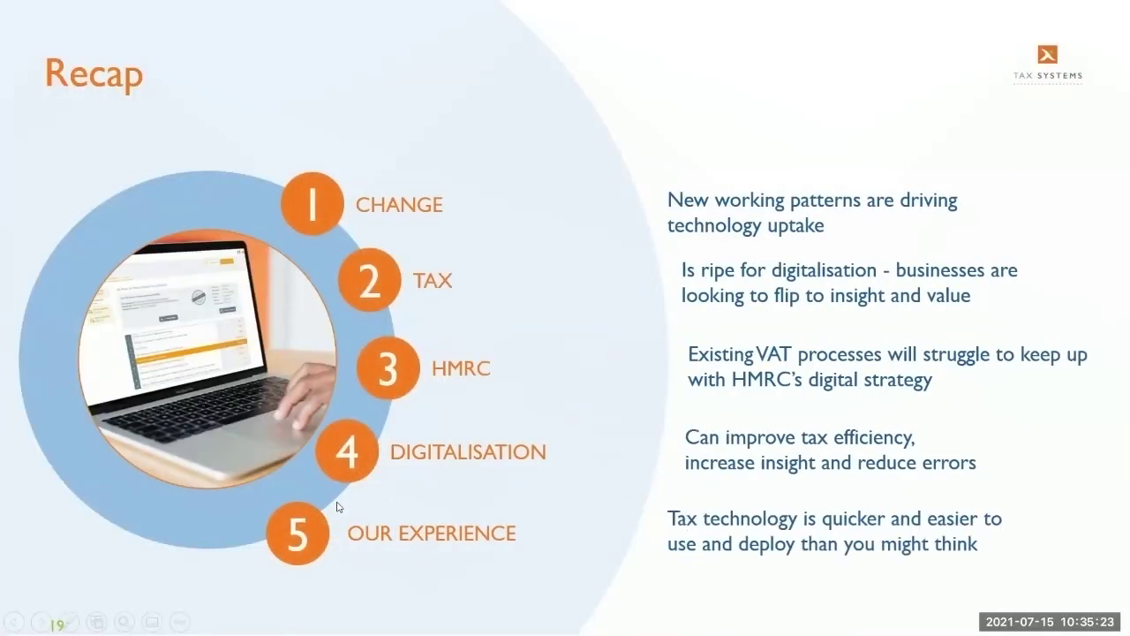